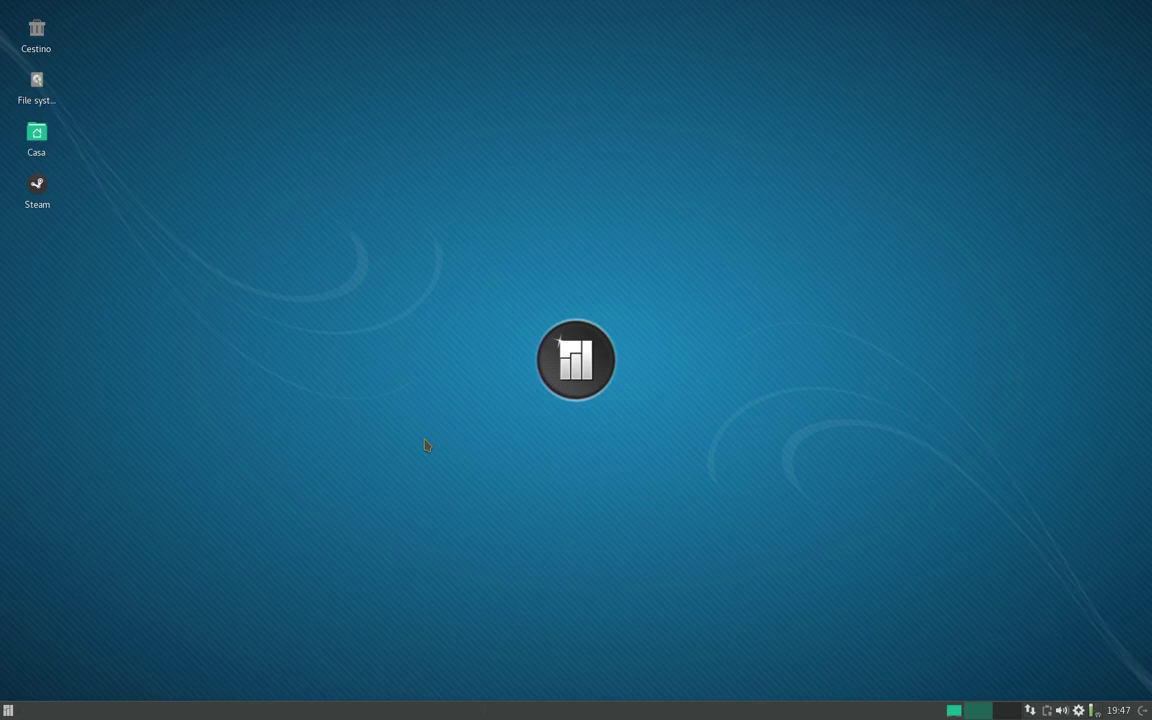
- Open the process manager, move its window to the desktop's lower-right corner and keep it above other windows
click(7, 710)
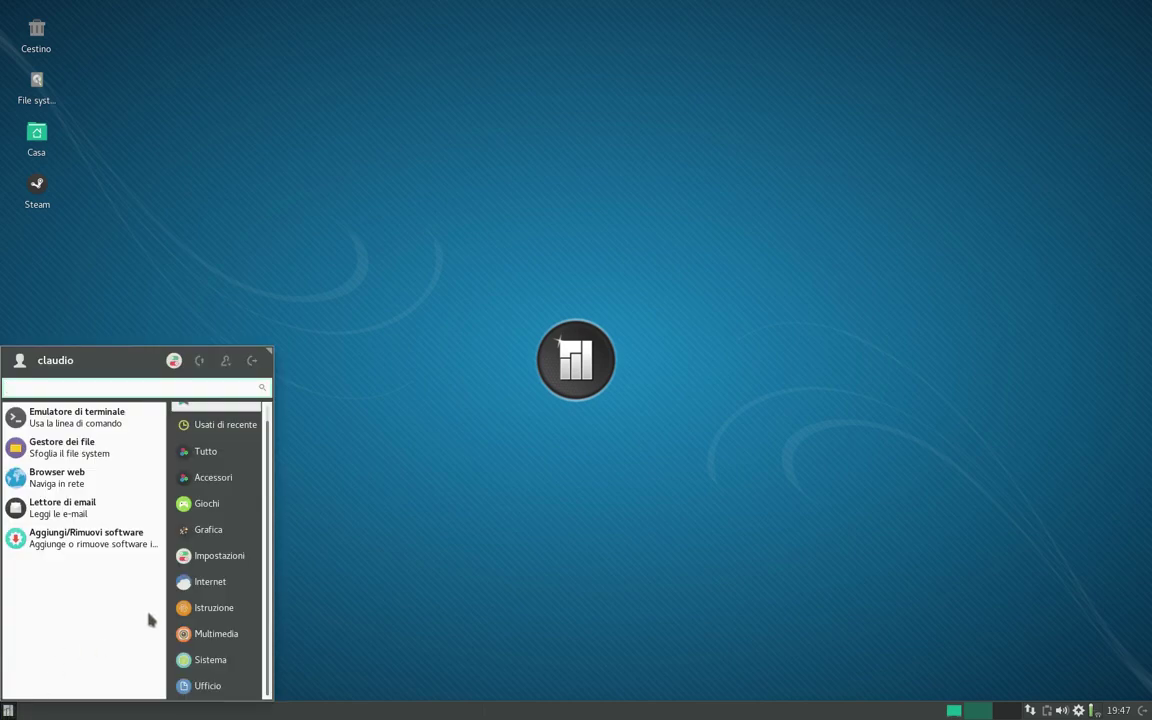
click(226, 659)
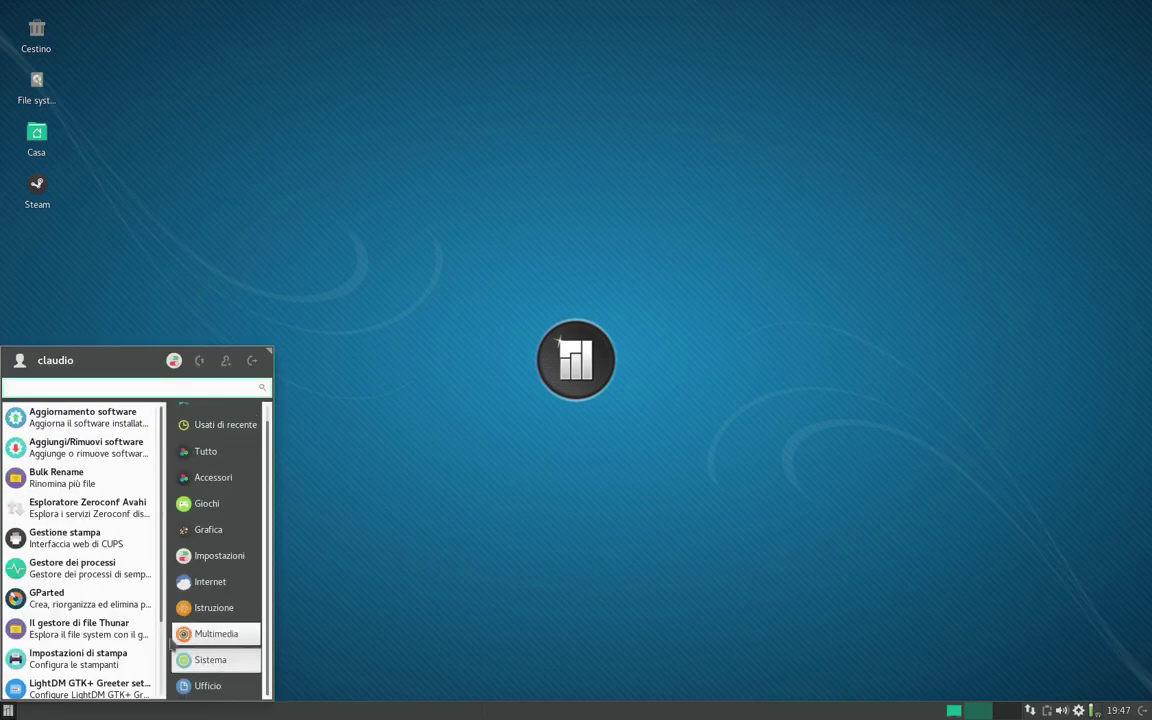
click(87, 570)
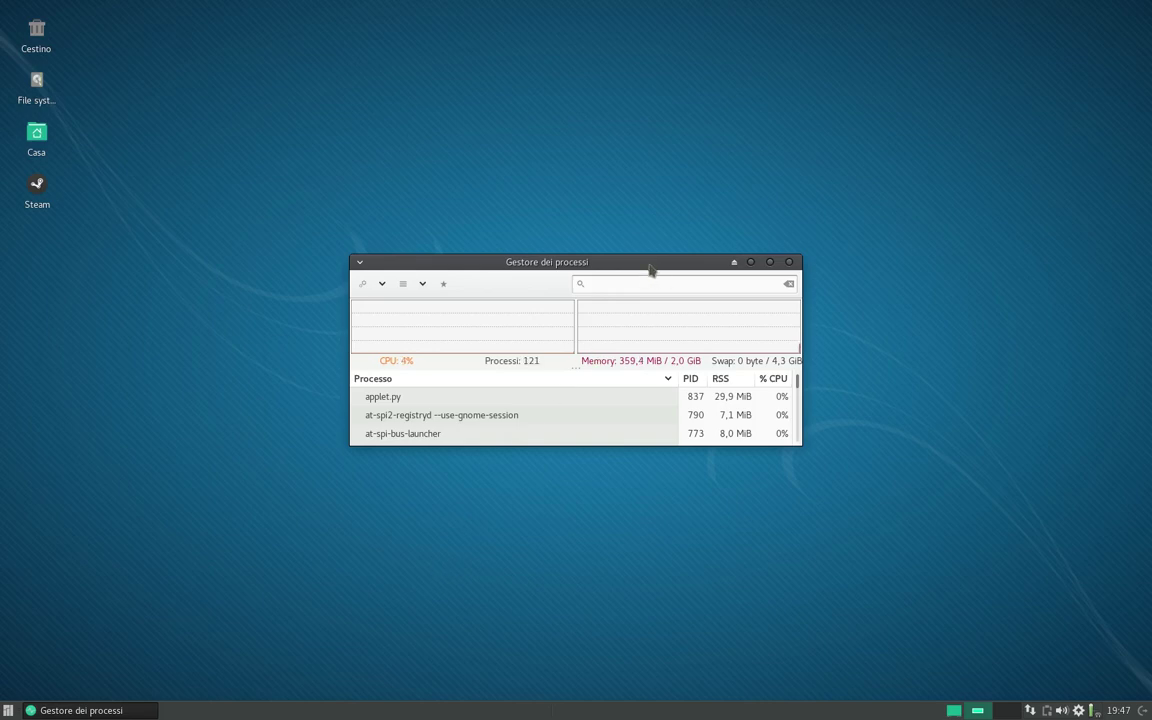
drag(649, 268, 1003, 521)
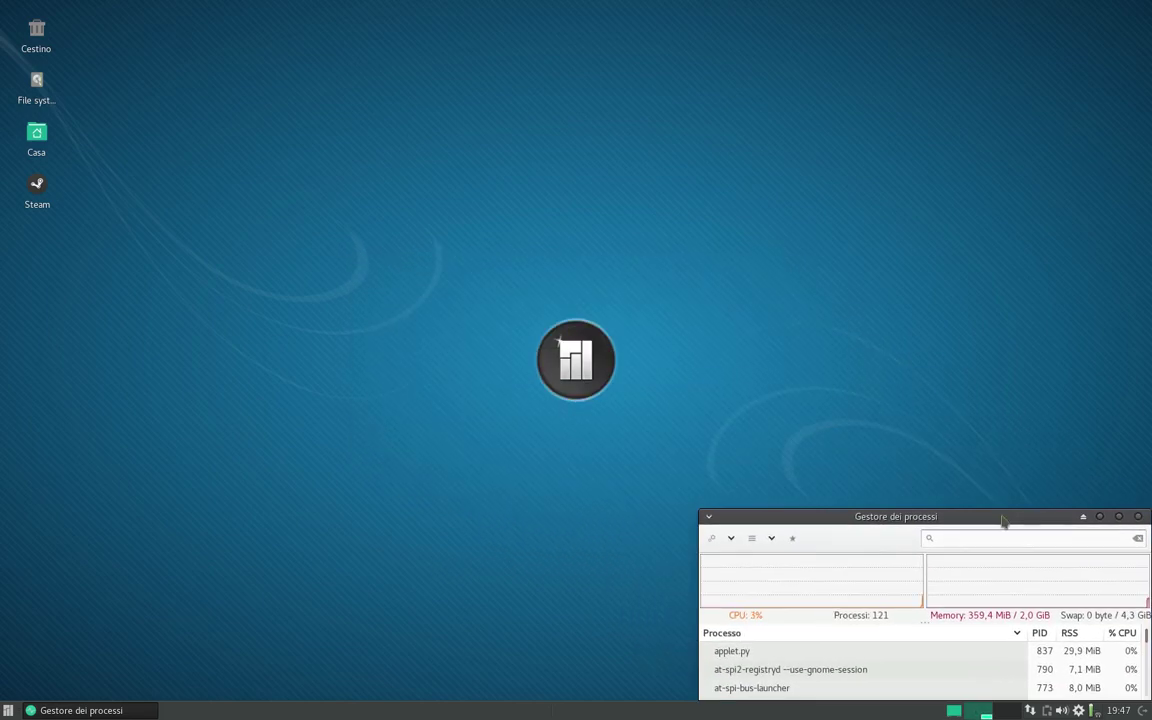
right_click(1003, 521)
click(1001, 607)
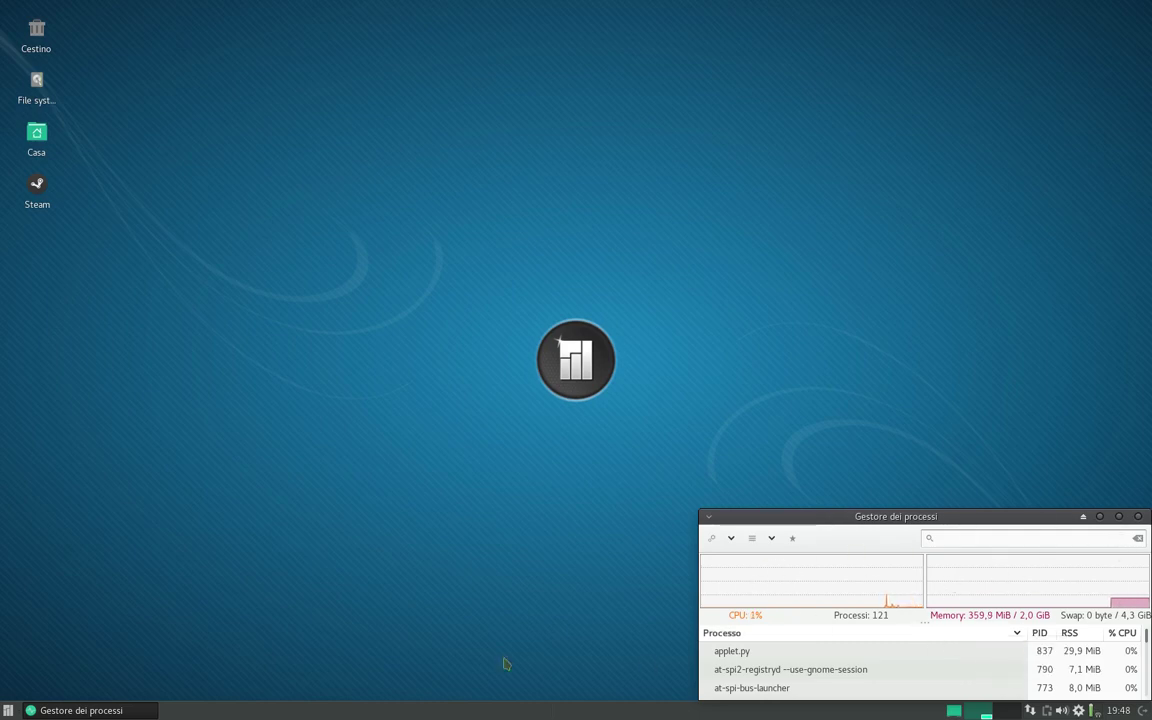
- Open Aggiungi/Rimuovi software, clear of the process manager window, and browse the package list
click(7, 710)
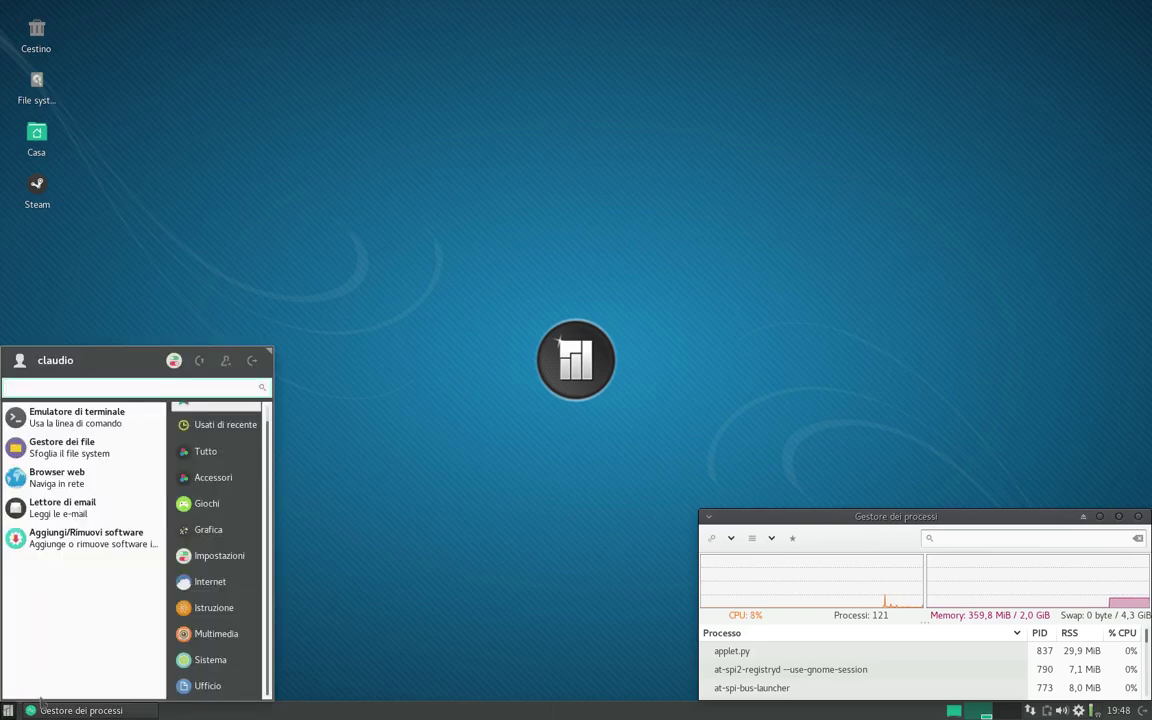
click(216, 662)
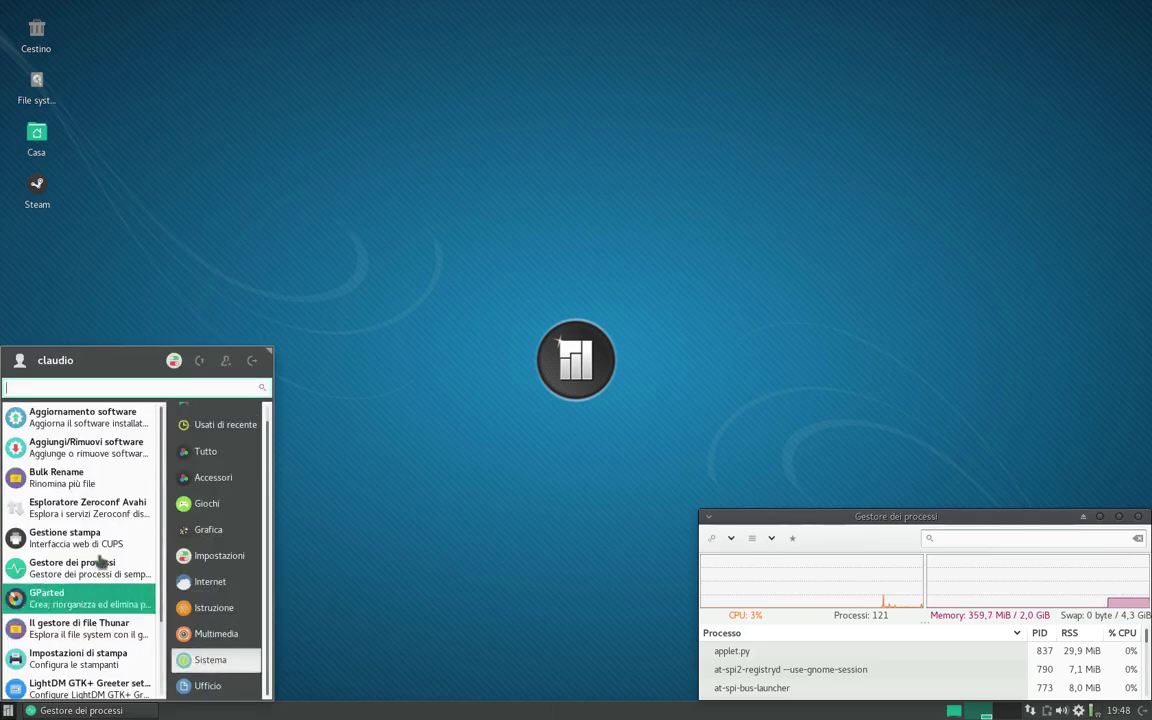
click(86, 447)
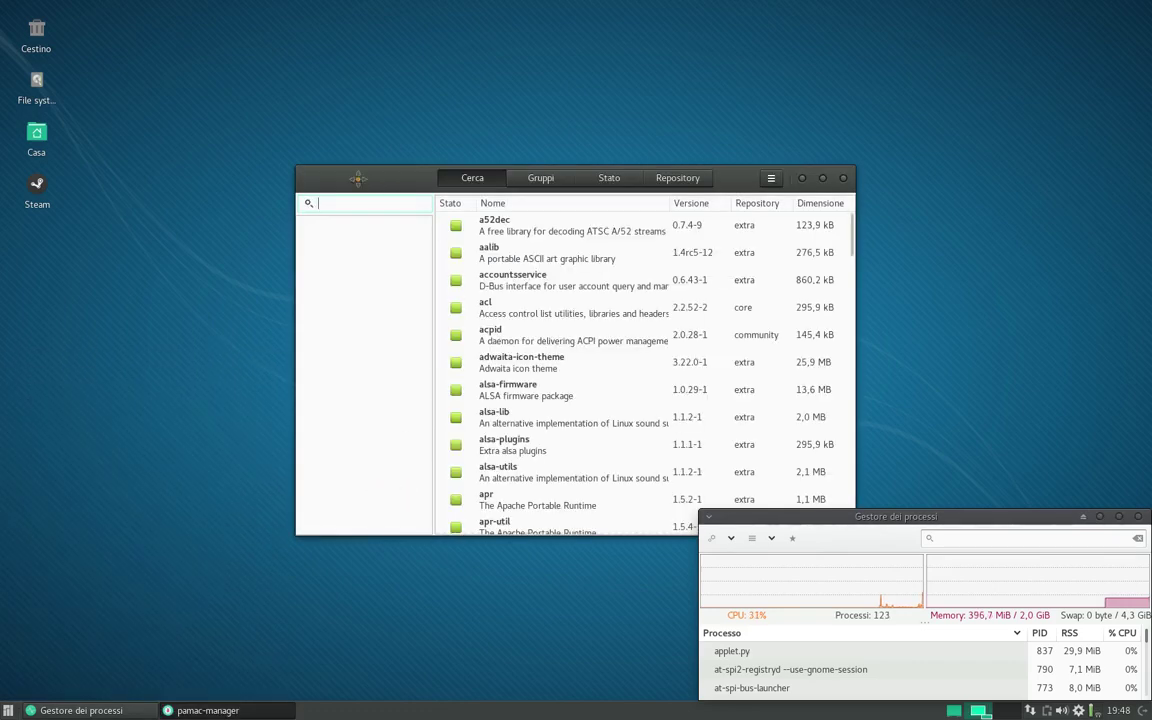
drag(357, 178, 197, 126)
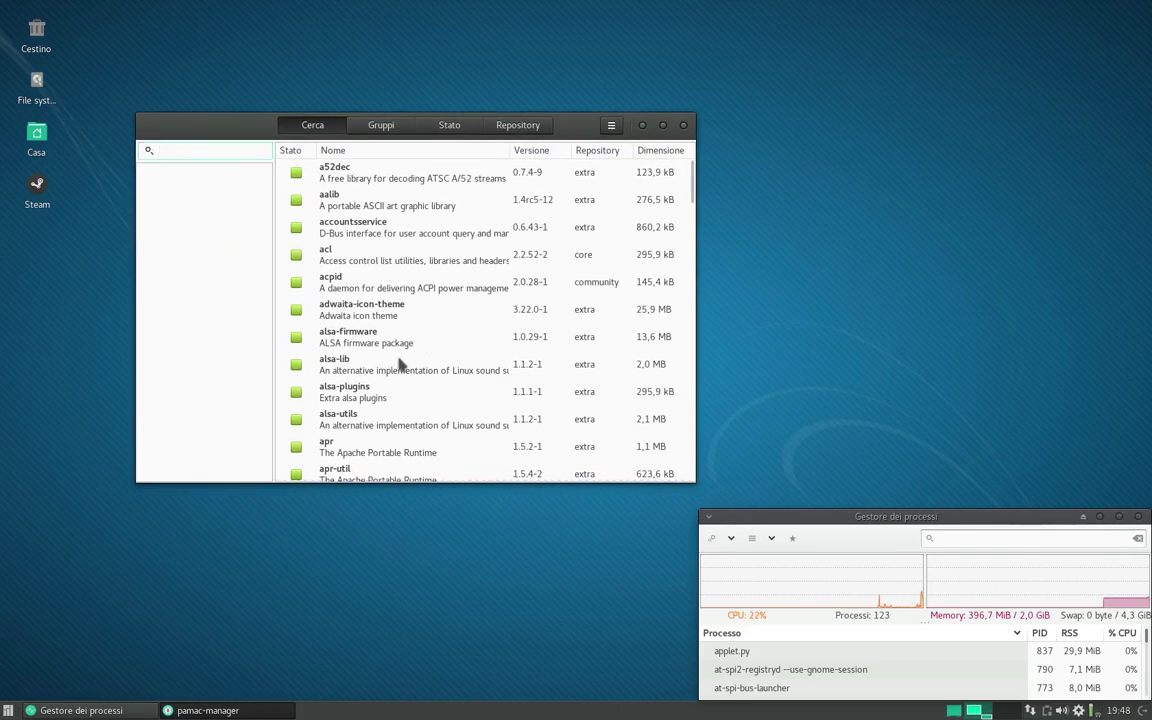
scroll(438, 363, down, 5)
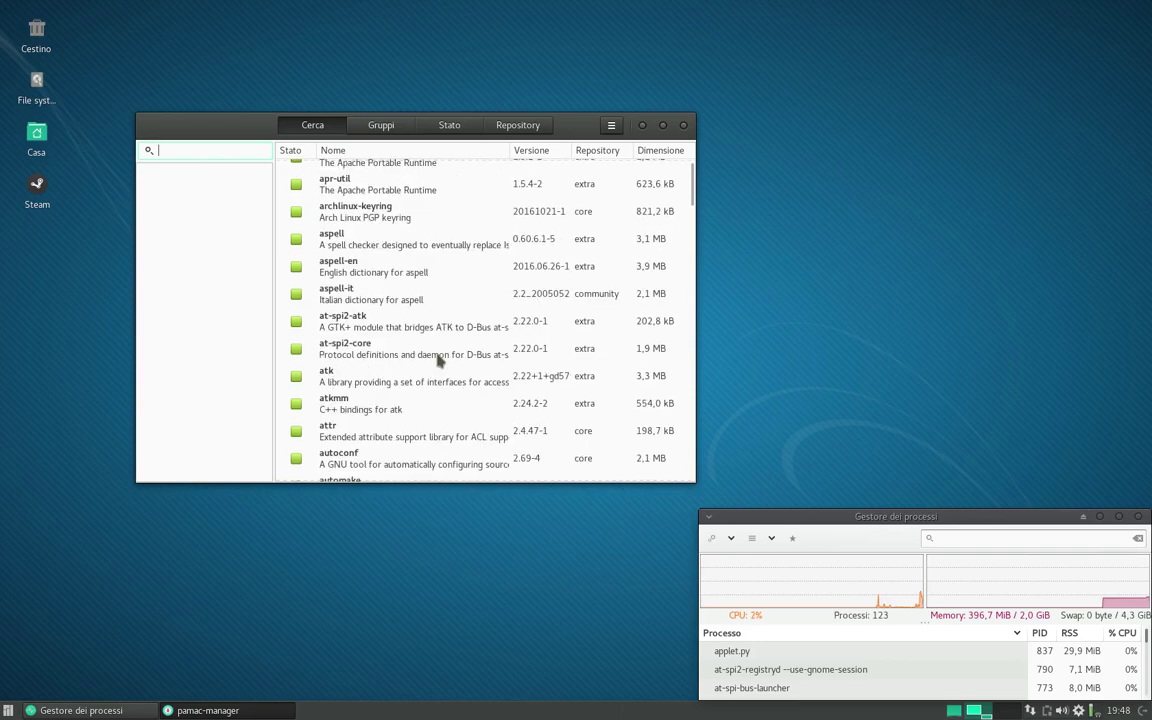
scroll(438, 363, up, 4)
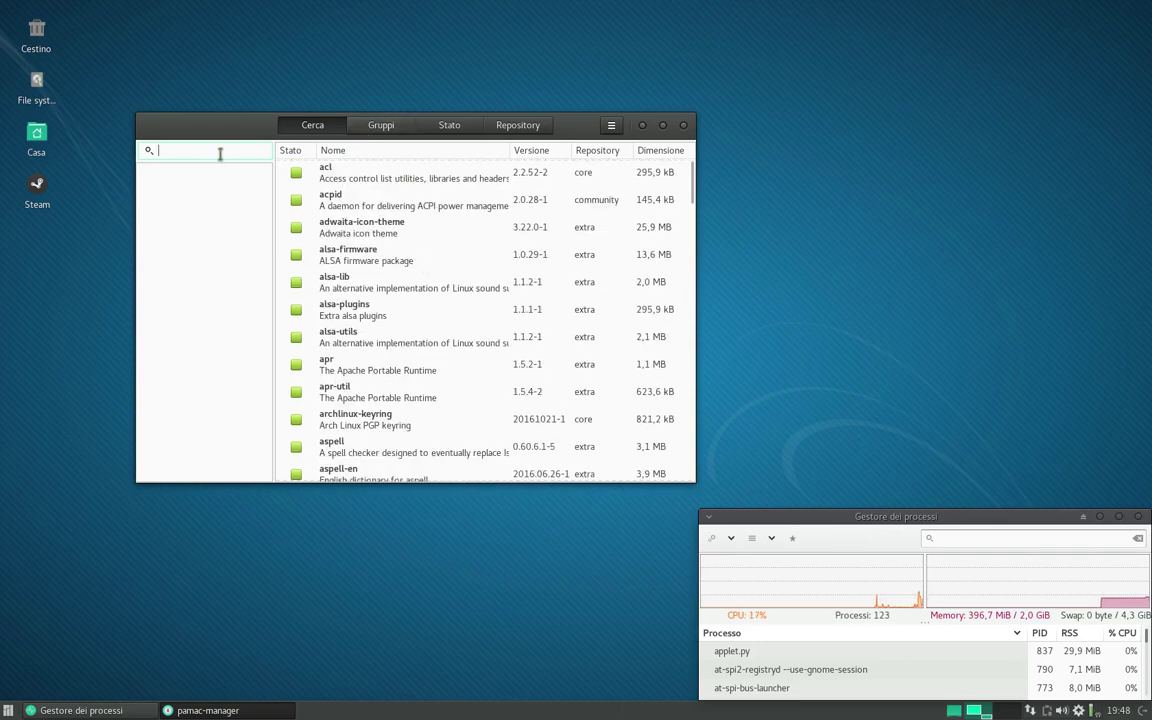
- Search the packages for "simple screen recorder" and mark simplescreenrecorder for installation
text(s)
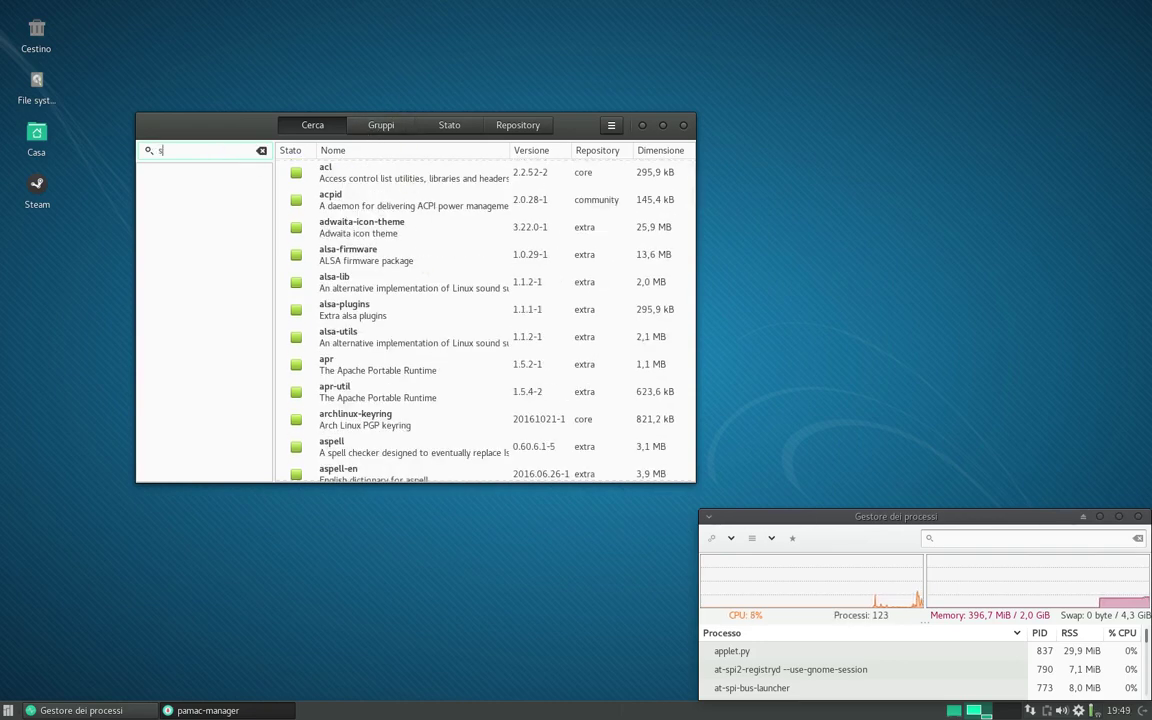
text(imple screen recorder)
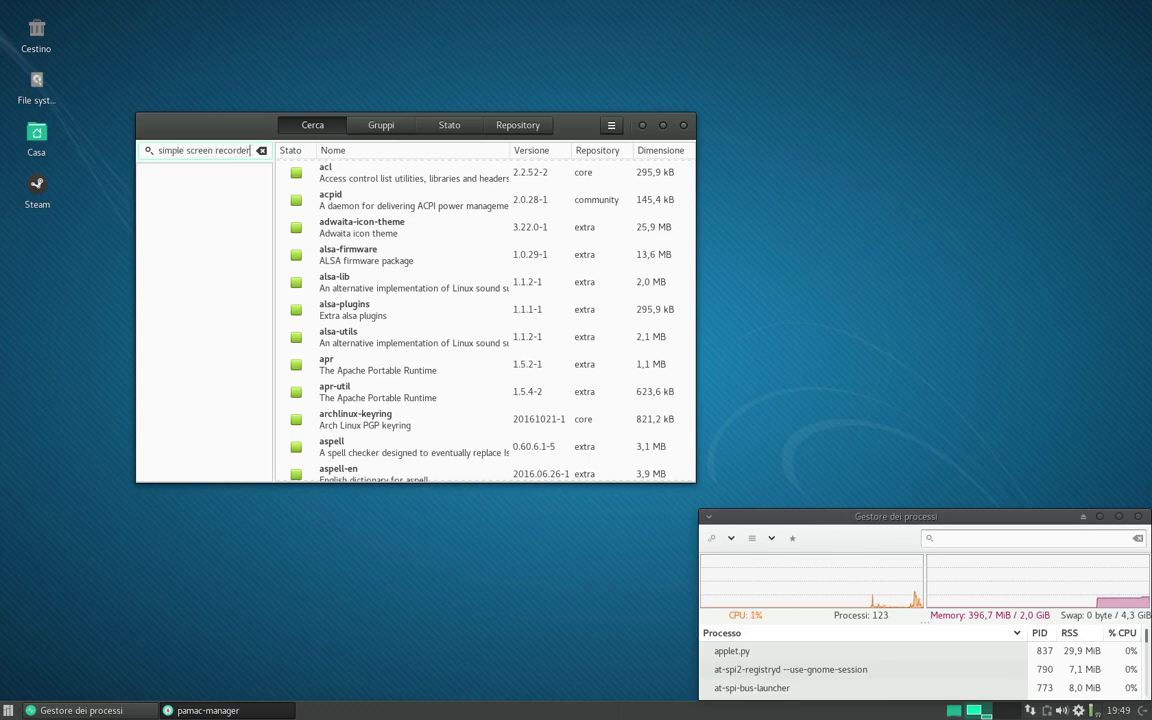
text(der)
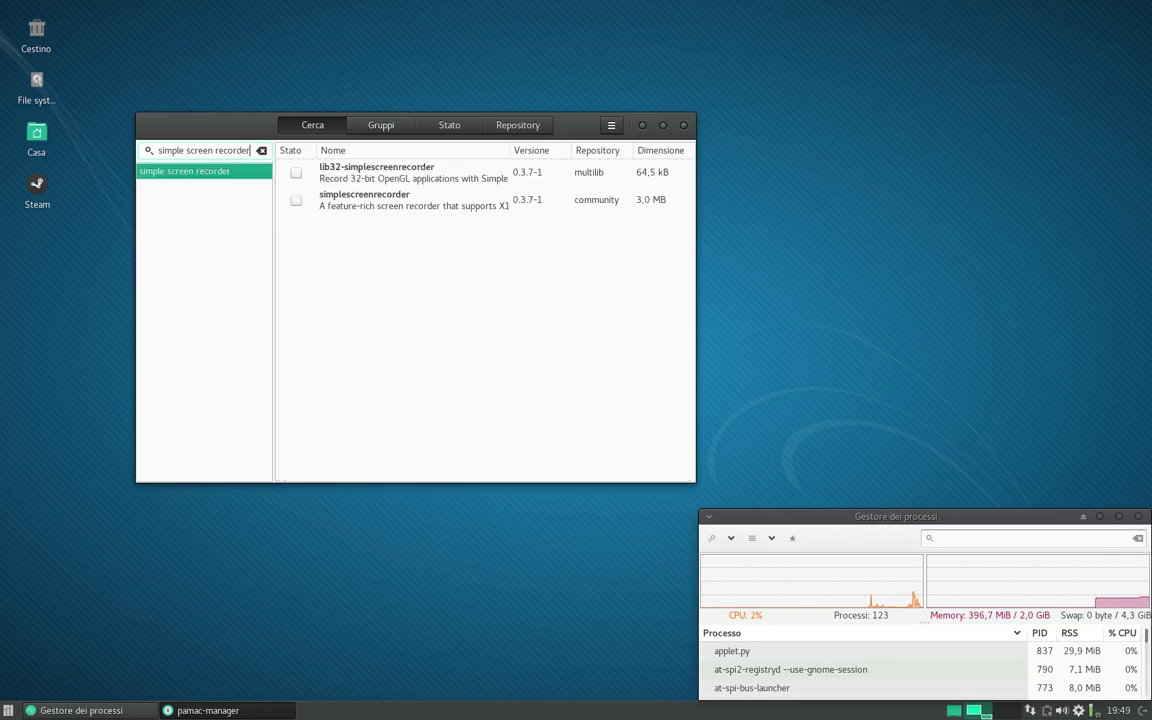
click(296, 203)
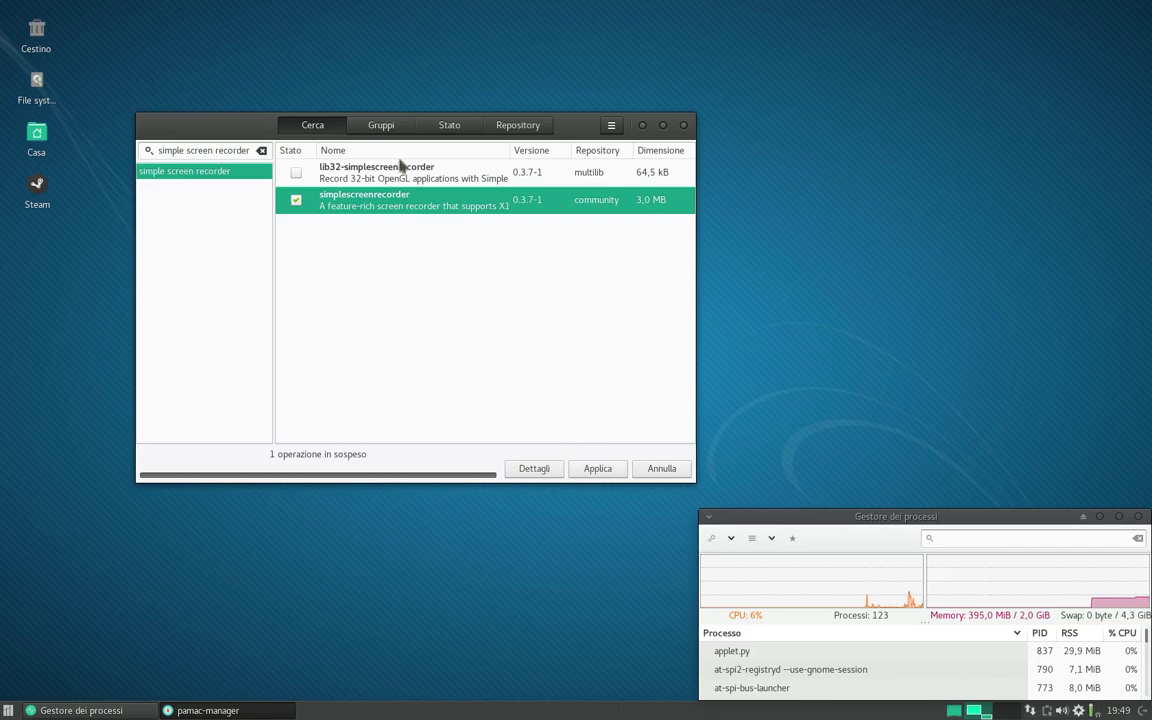
- Look through the package listings by group, status and repository, then return to the search results
click(390, 127)
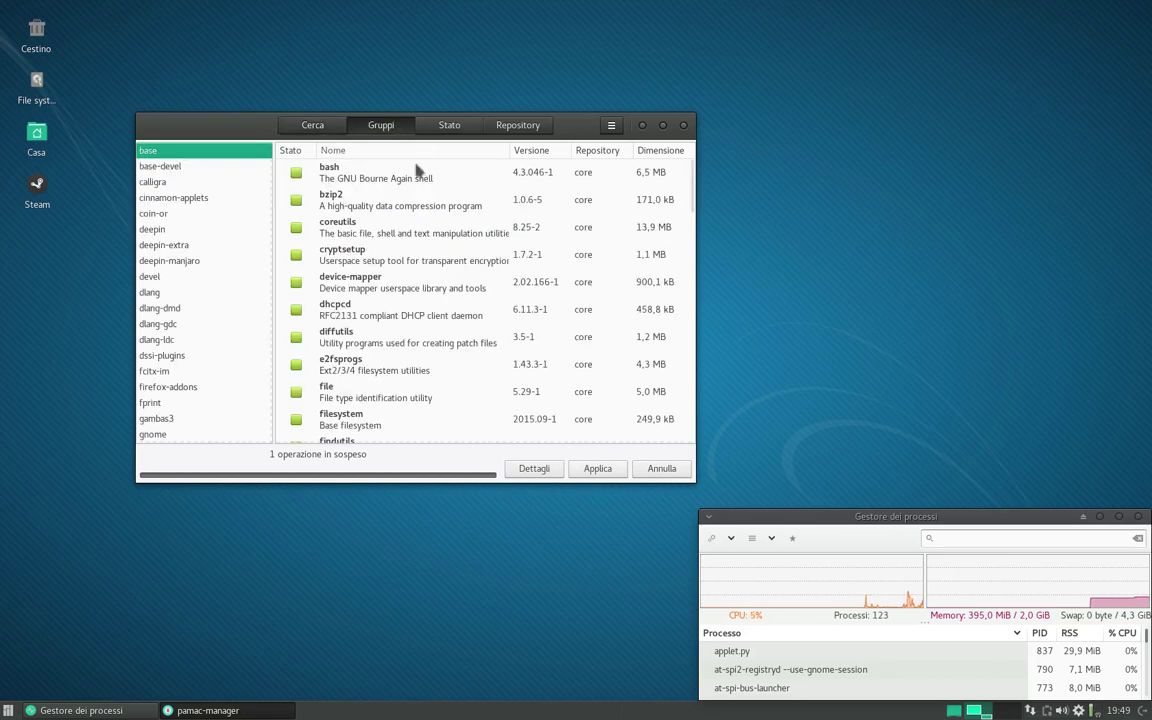
click(447, 127)
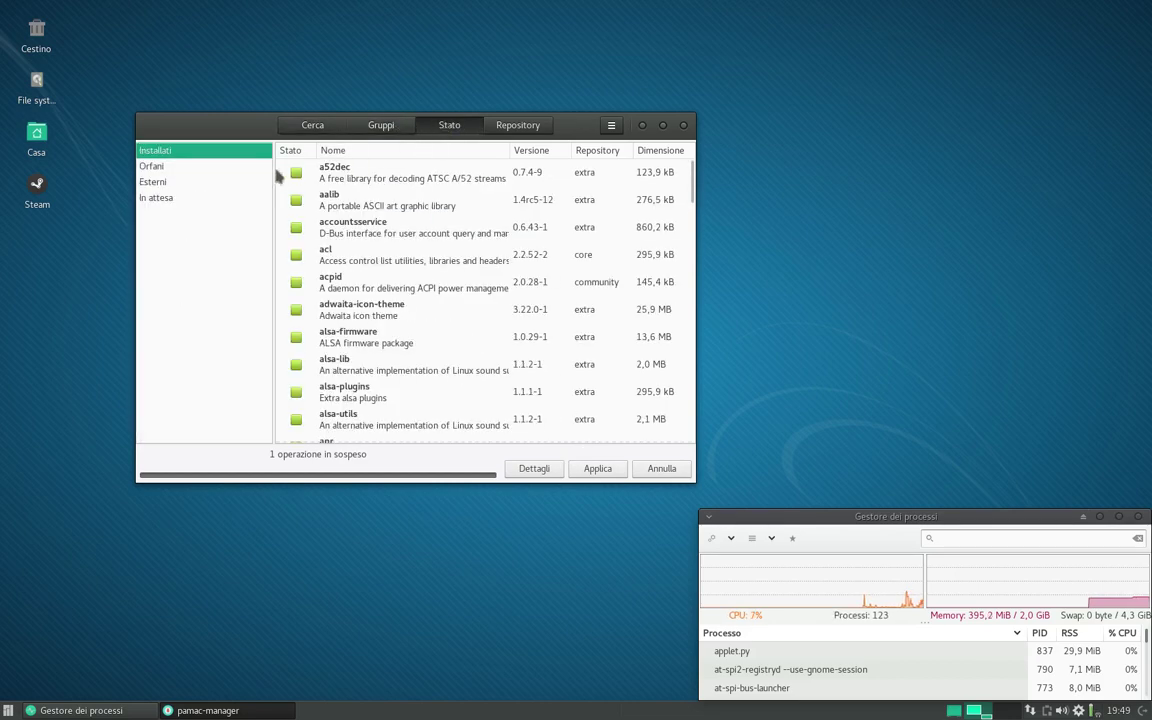
click(500, 124)
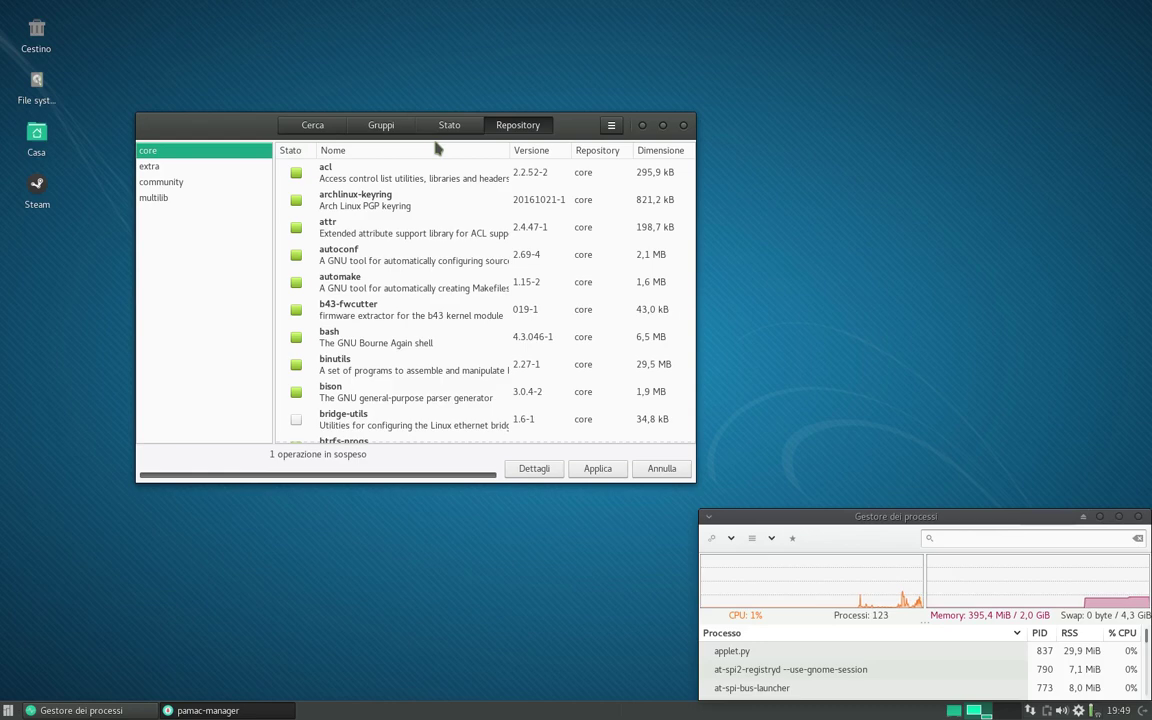
click(331, 135)
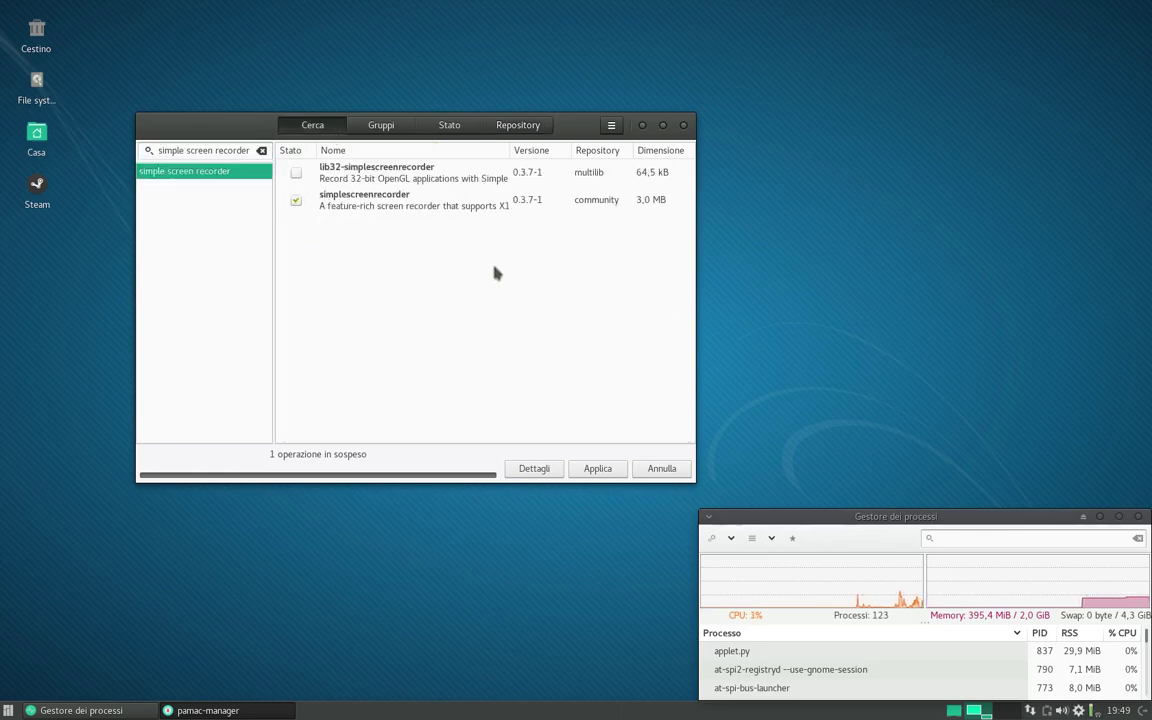
- View the package manager's version and licence information, then dismiss it
click(611, 125)
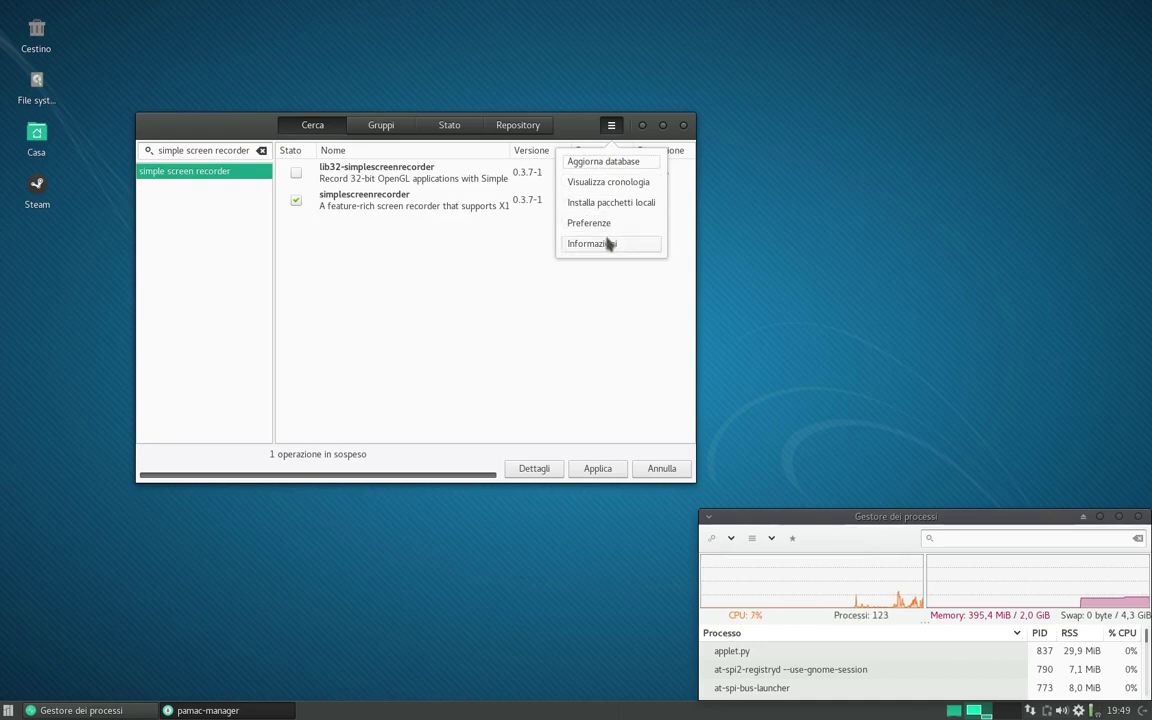
click(608, 244)
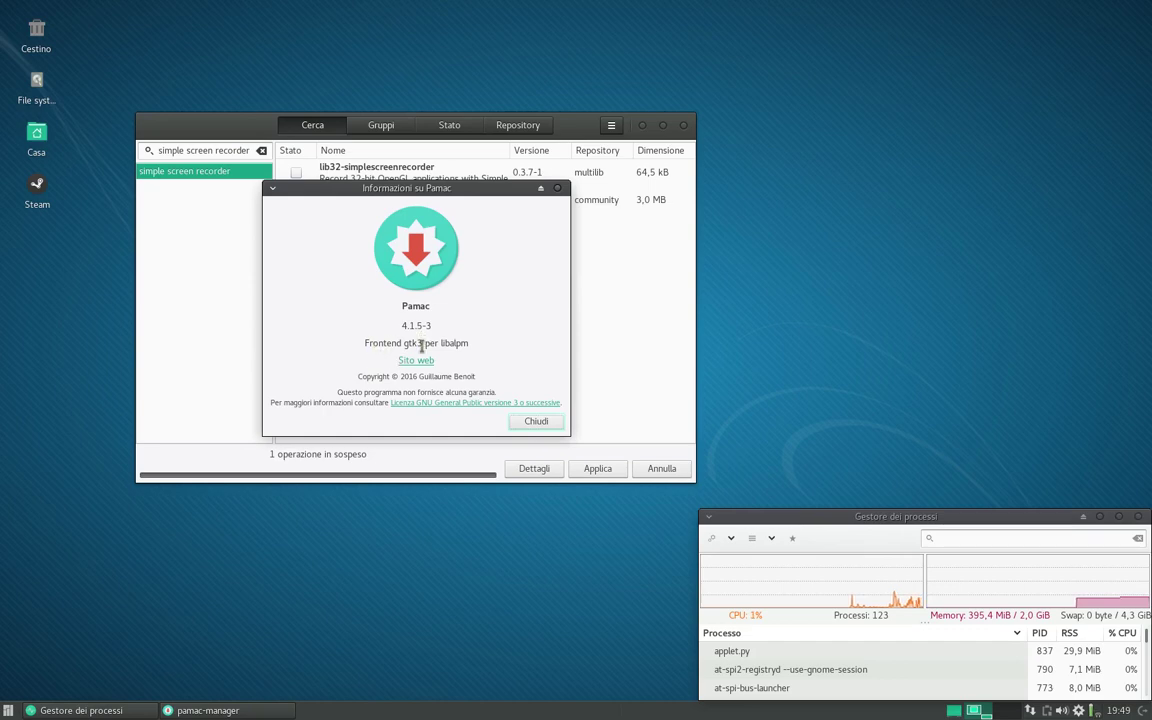
click(545, 422)
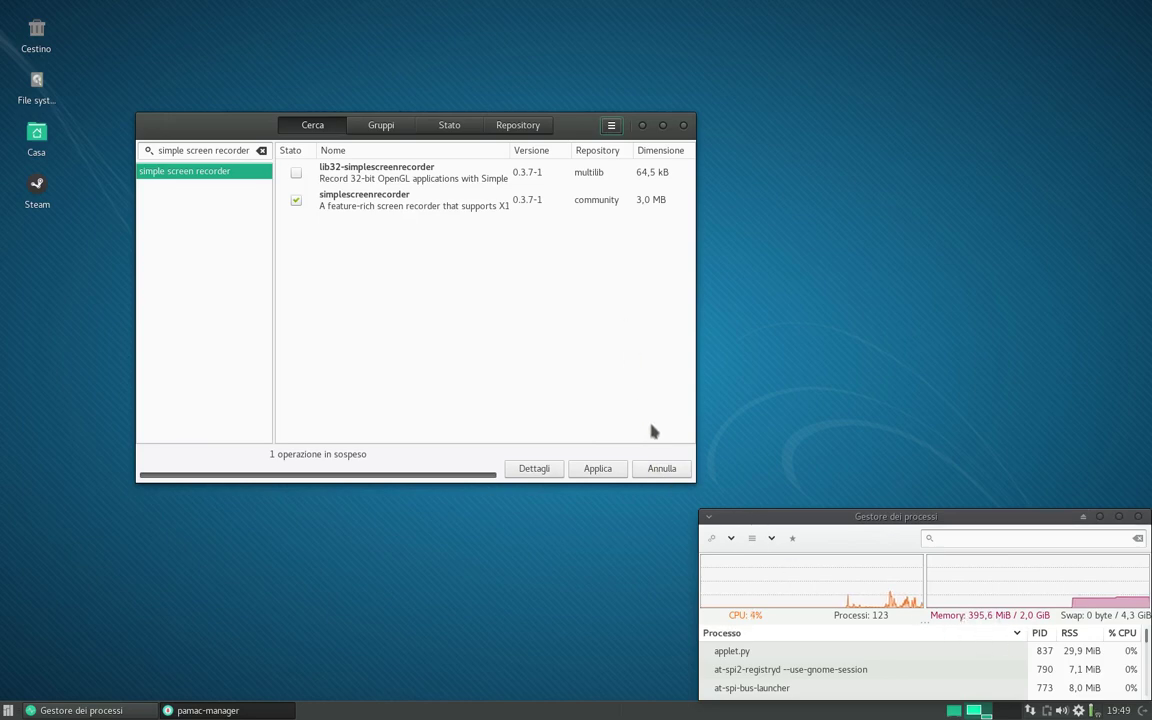
- Discard the pending simplescreenrecorder installation and close the package manager
click(660, 468)
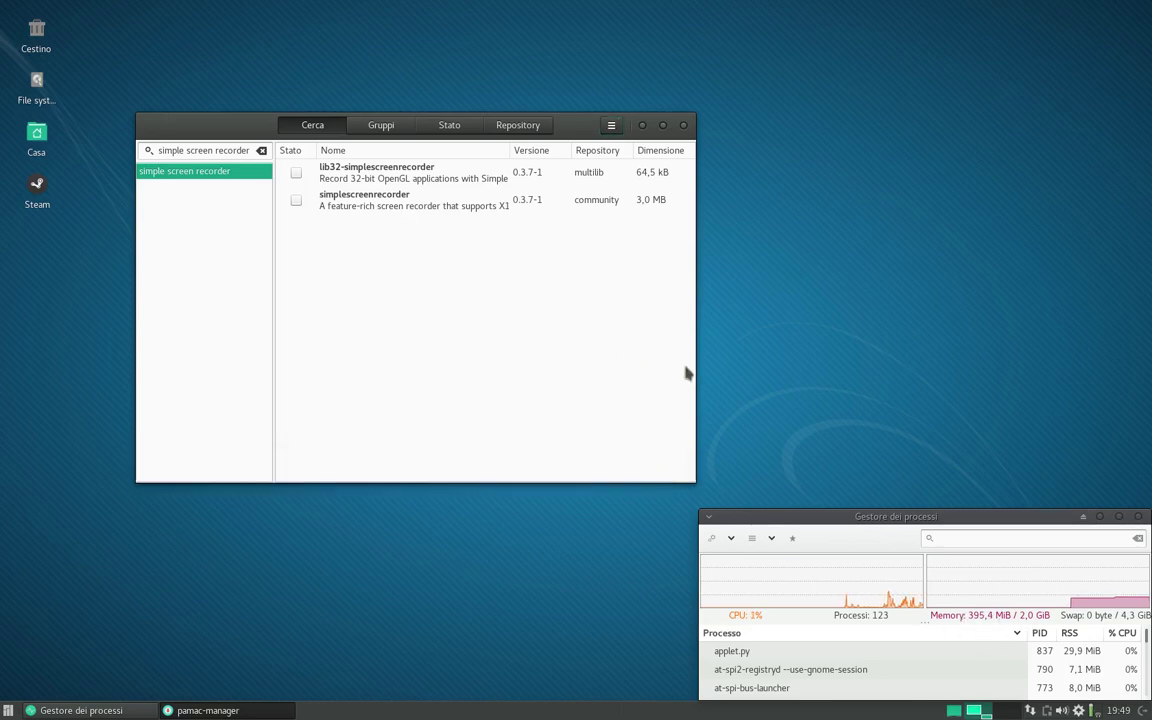
click(683, 125)
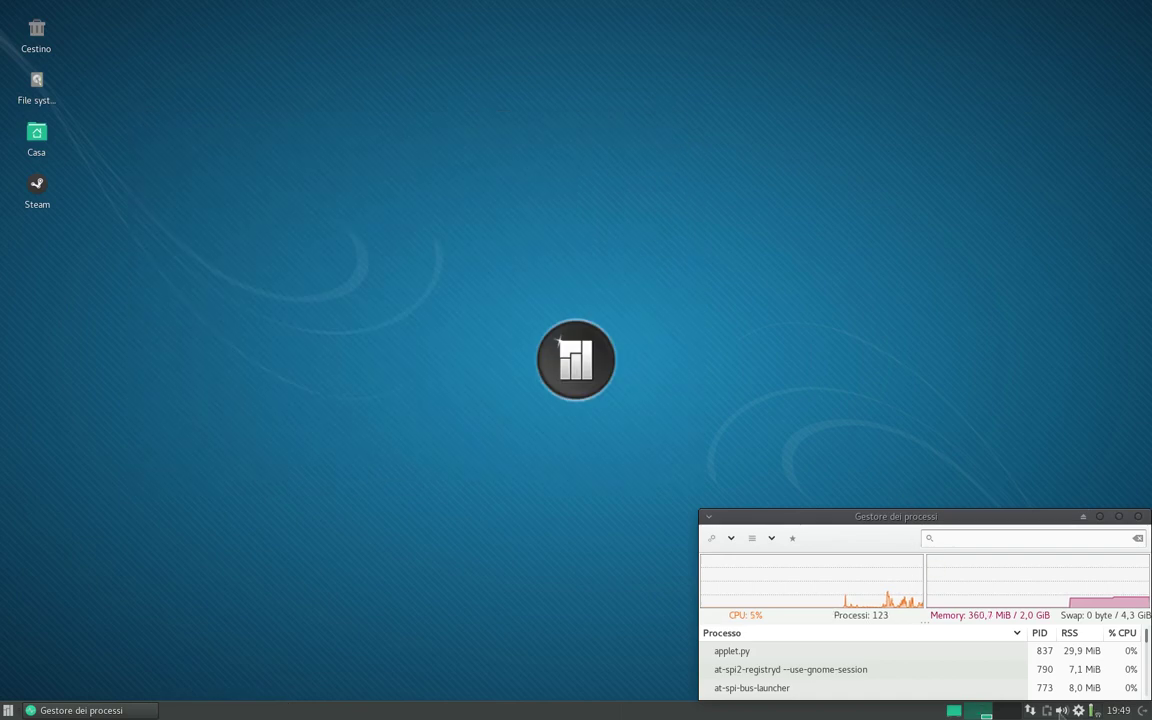
- Check for system updates in the update manager with its window moved clear of the process manager, then close it
right_click(963, 643)
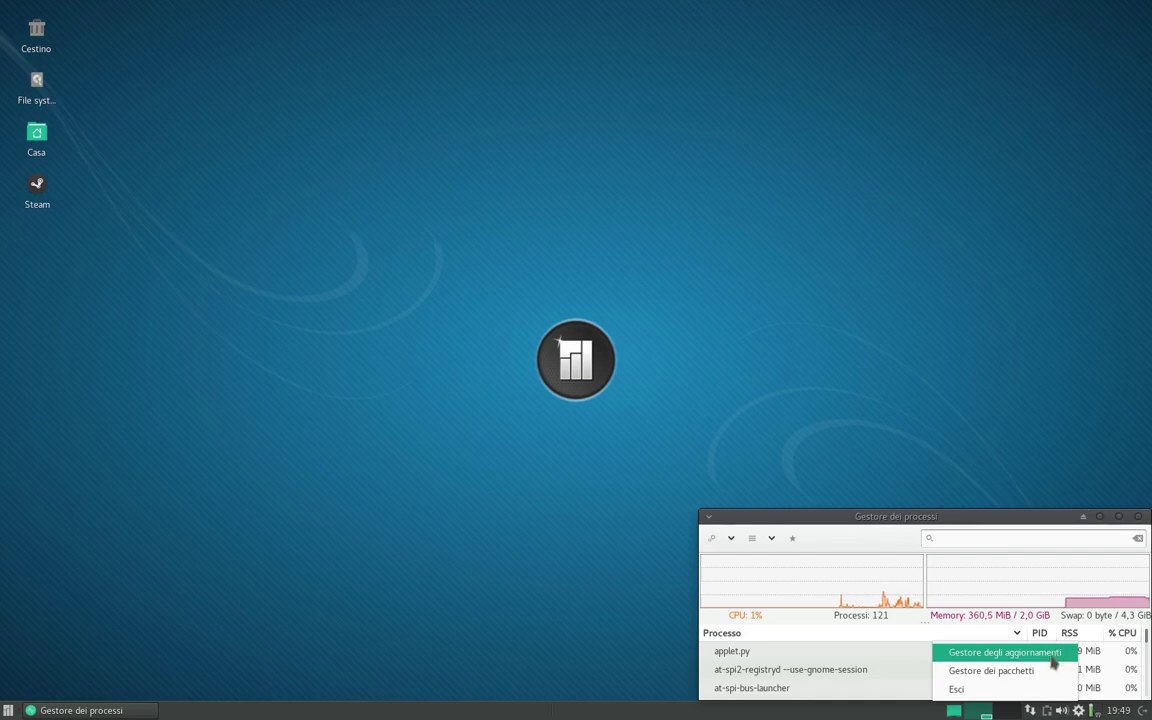
click(990, 652)
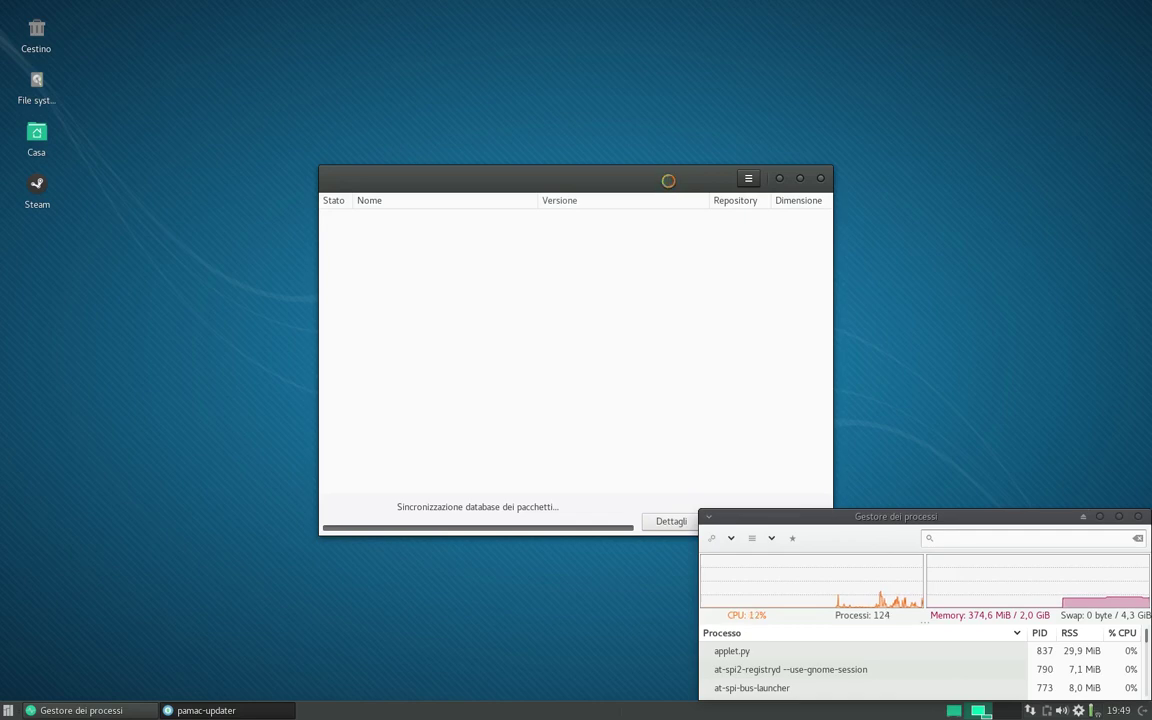
drag(666, 177, 537, 130)
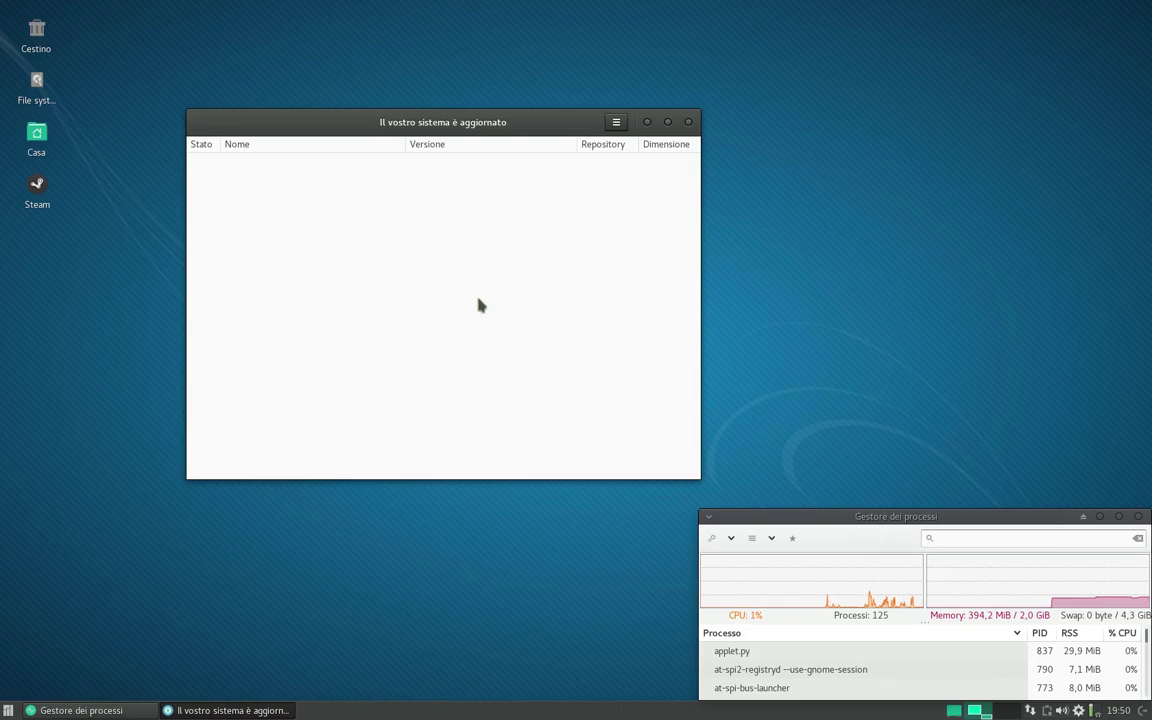
click(689, 123)
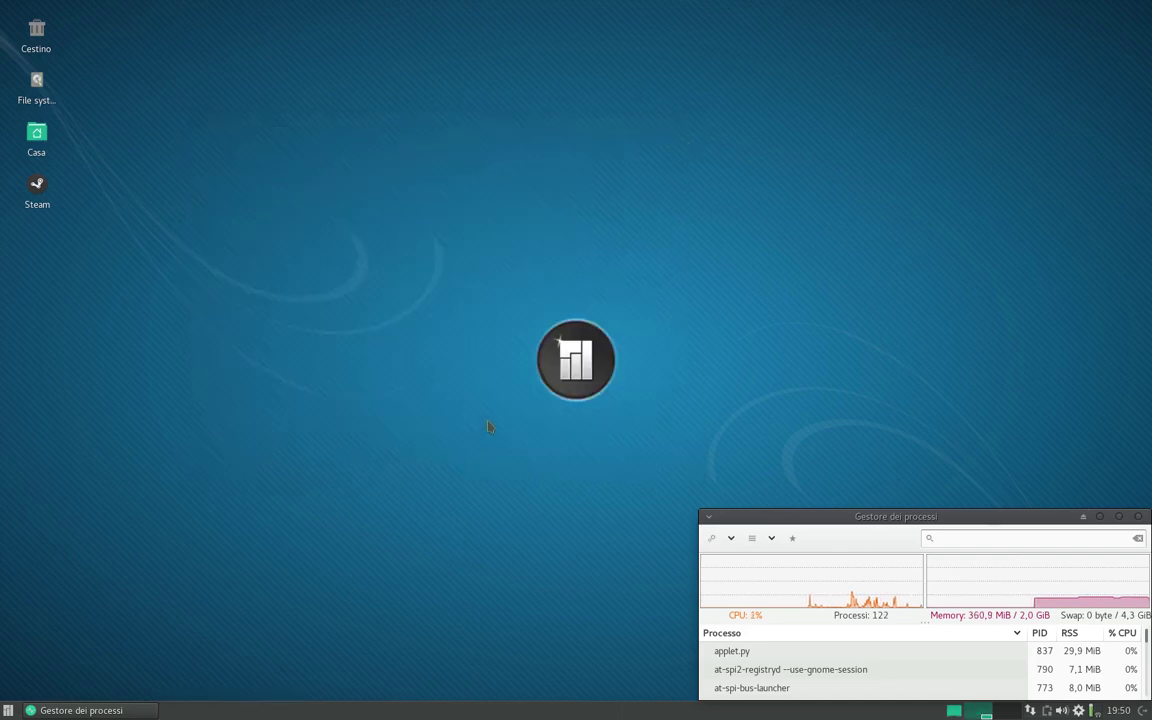
- Look through the installed applications in the Internet, Graphics, Education and Office categories
click(8, 710)
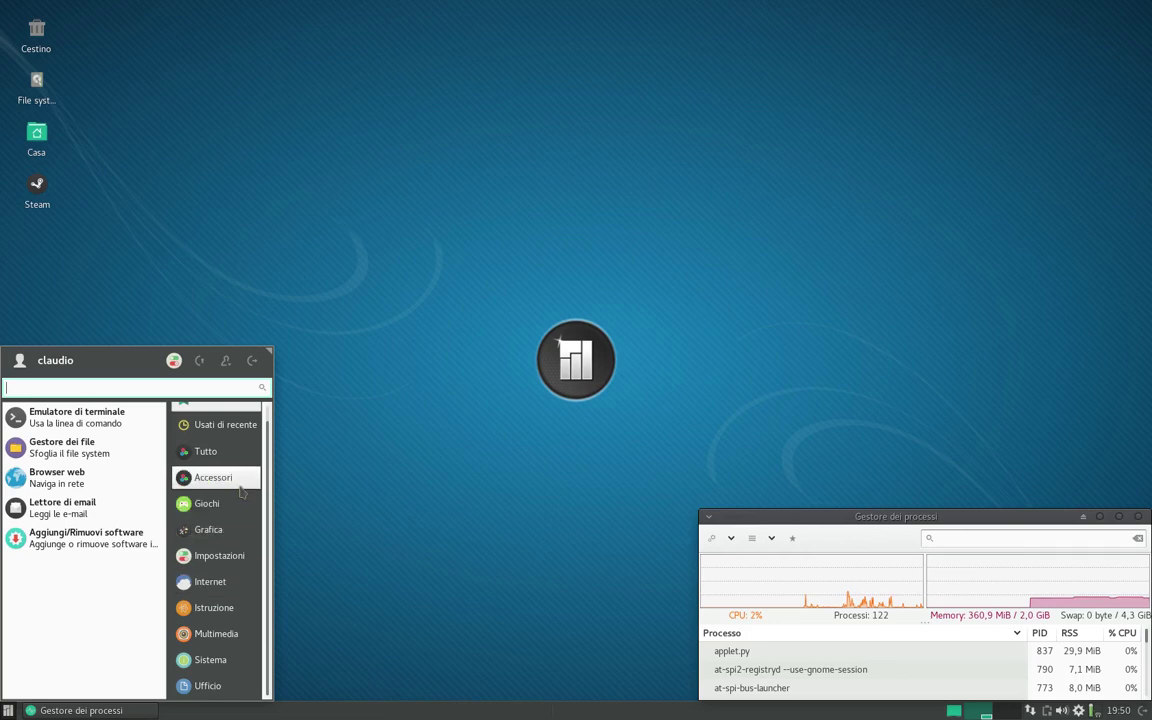
click(232, 580)
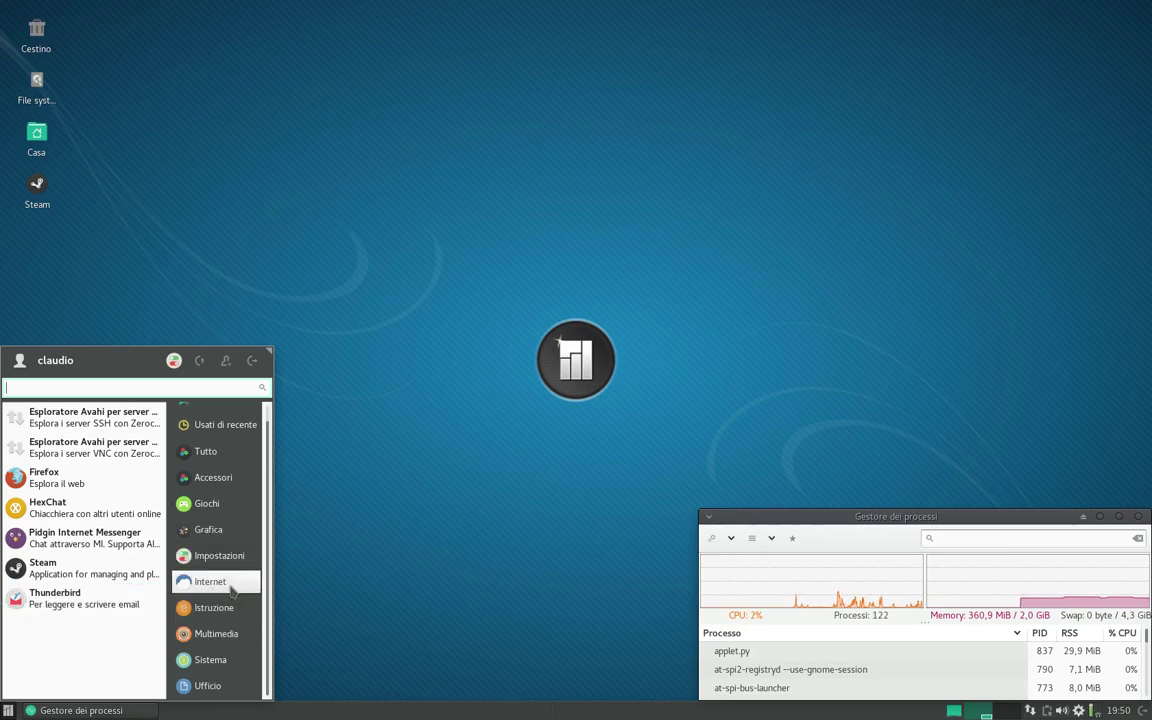
click(216, 528)
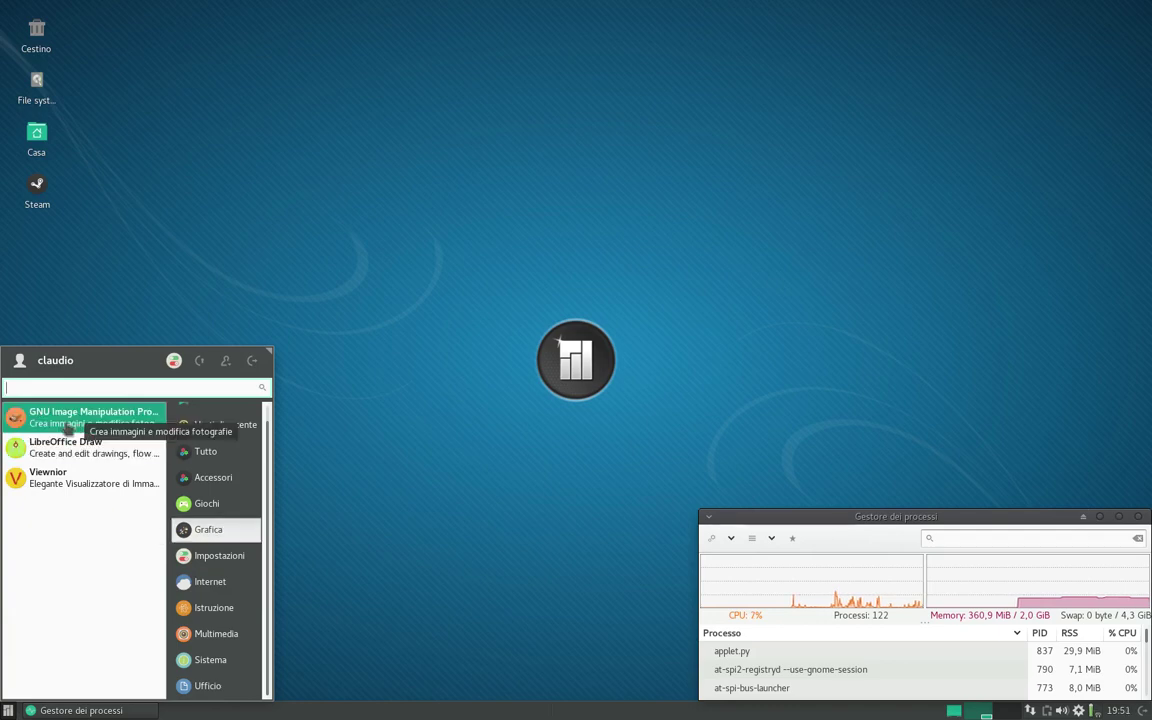
click(214, 607)
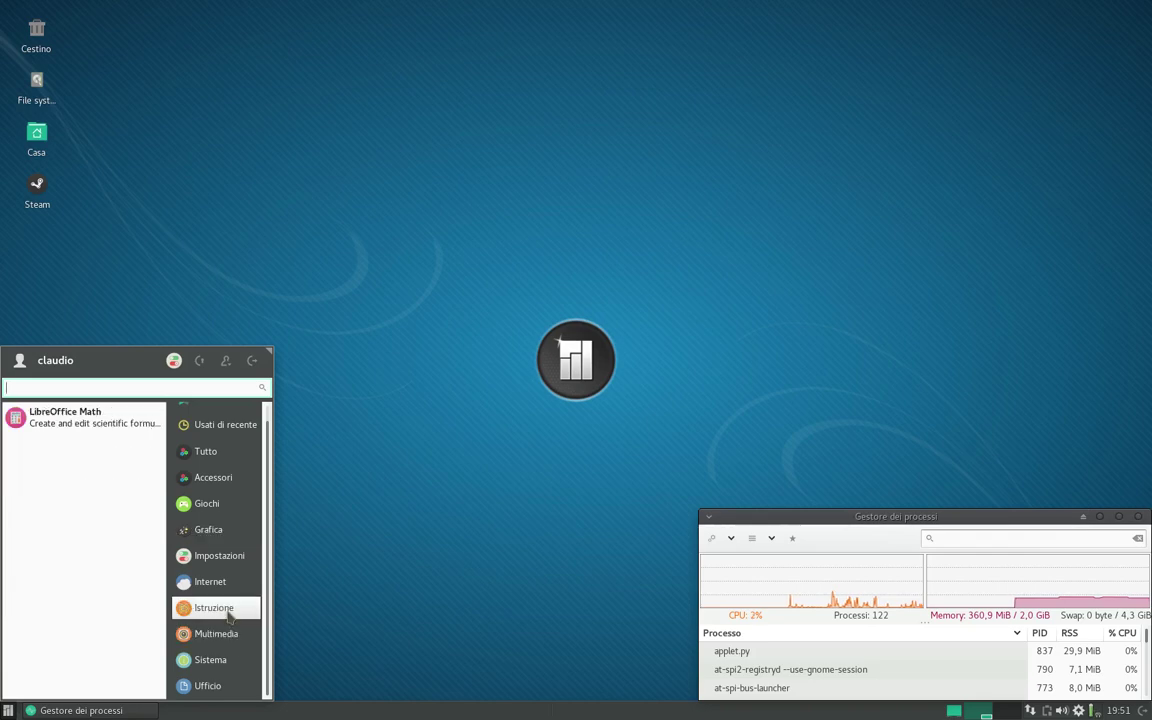
click(226, 686)
scroll(90, 550, down, 1)
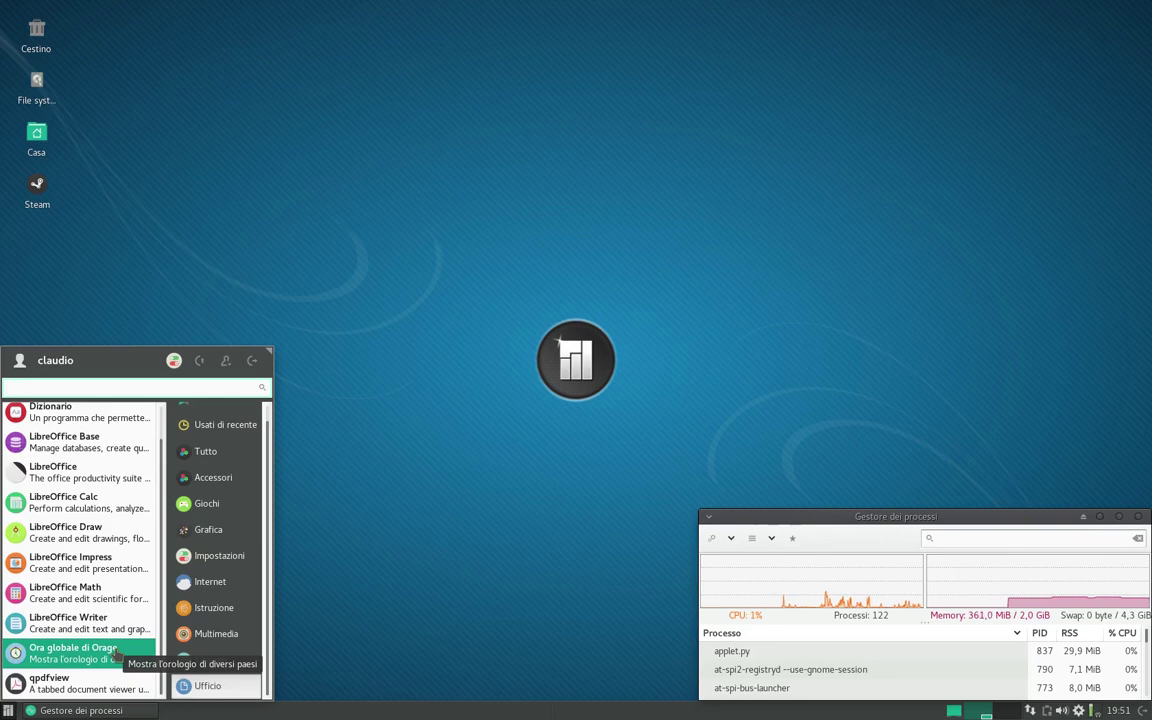
scroll(110, 640, up, 1)
scroll(200, 480, up, 1)
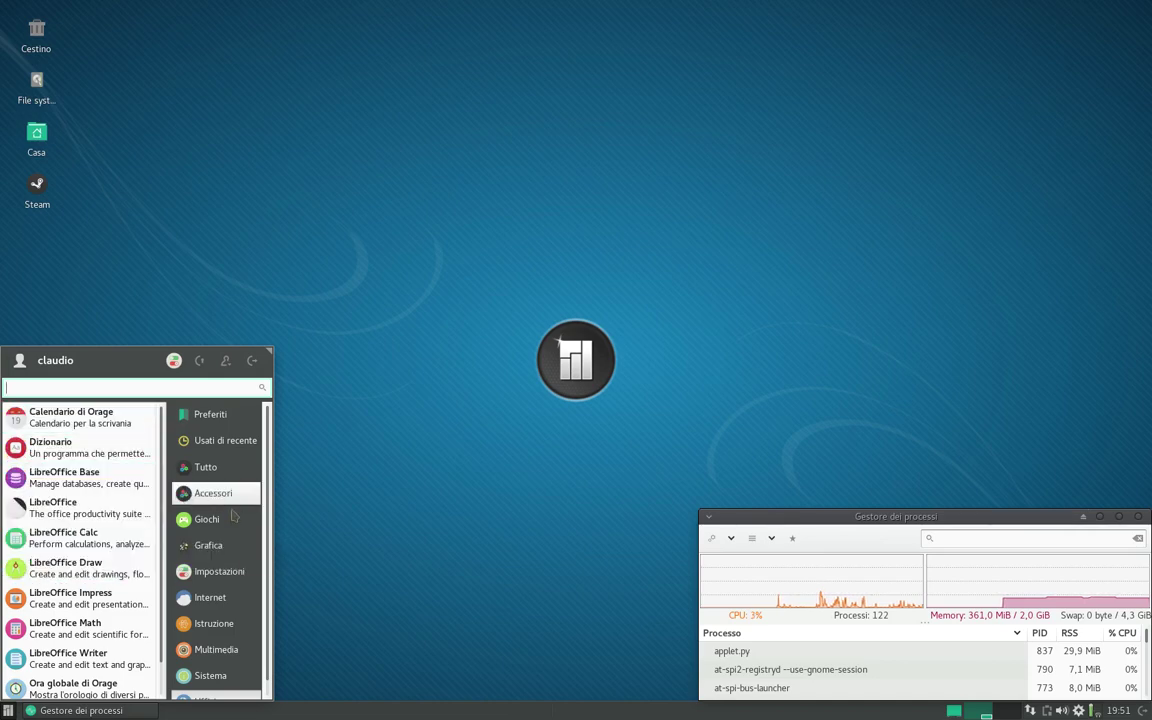
scroll(126, 568, down, 1)
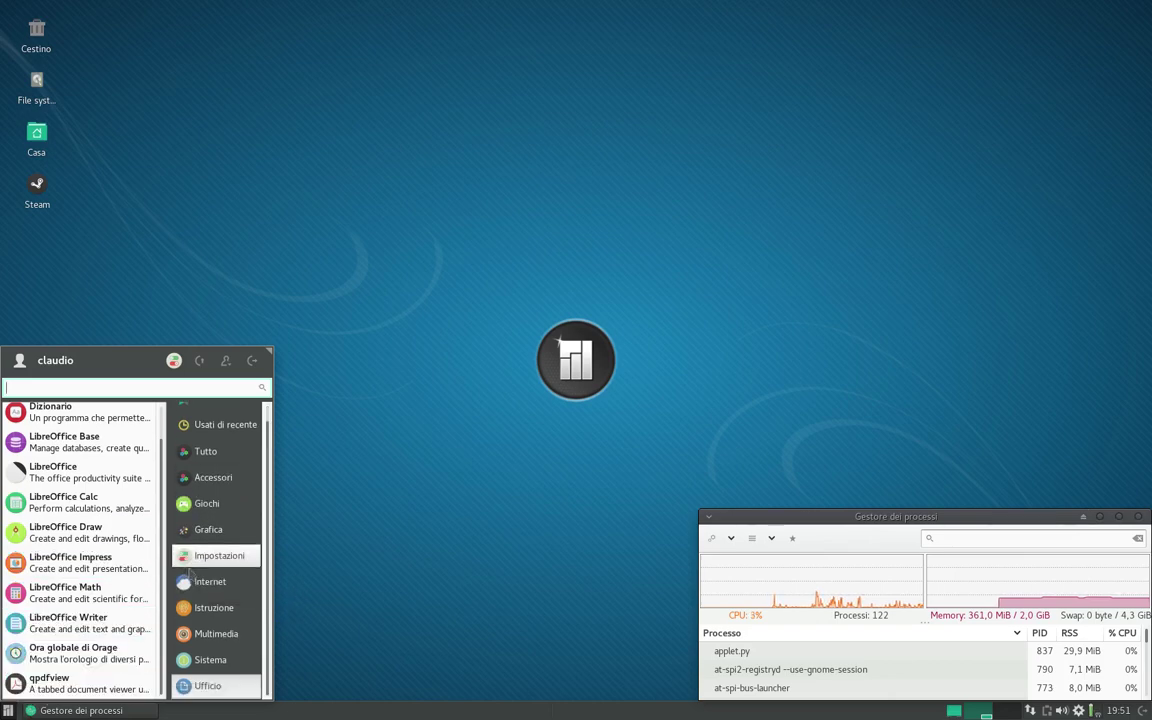
- Launch Firefox from the Internet applications and shift its window slightly away from the screen corner
click(200, 582)
click(90, 477)
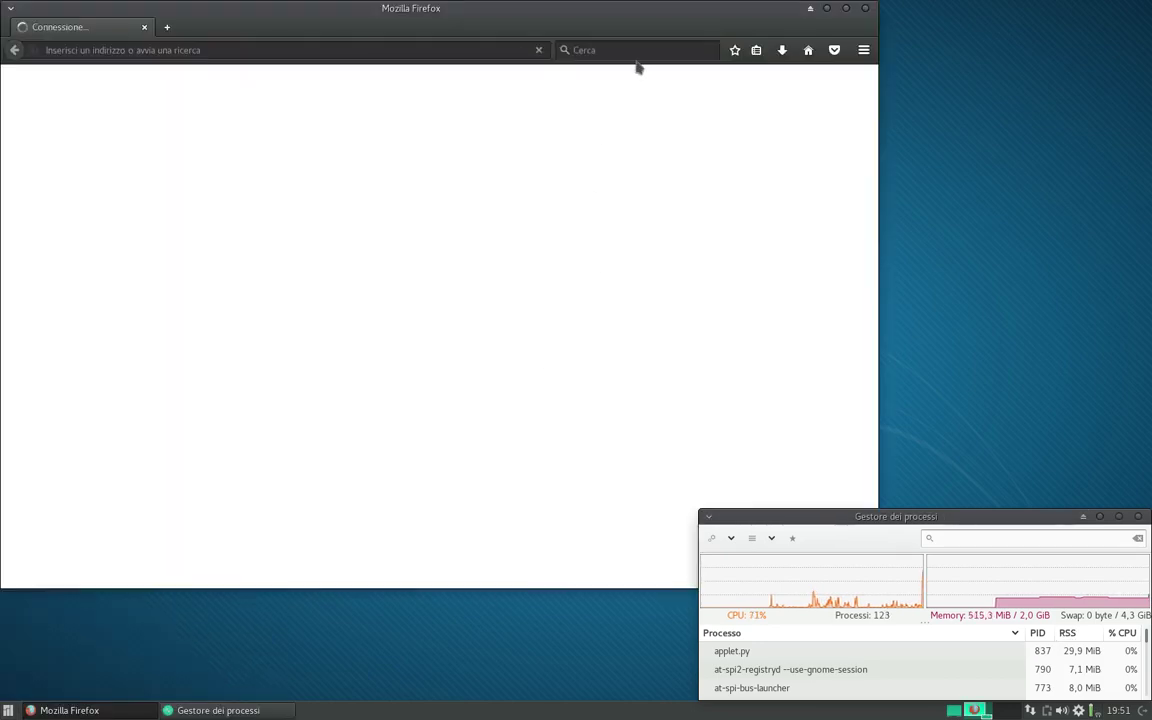
drag(647, 10, 673, 30)
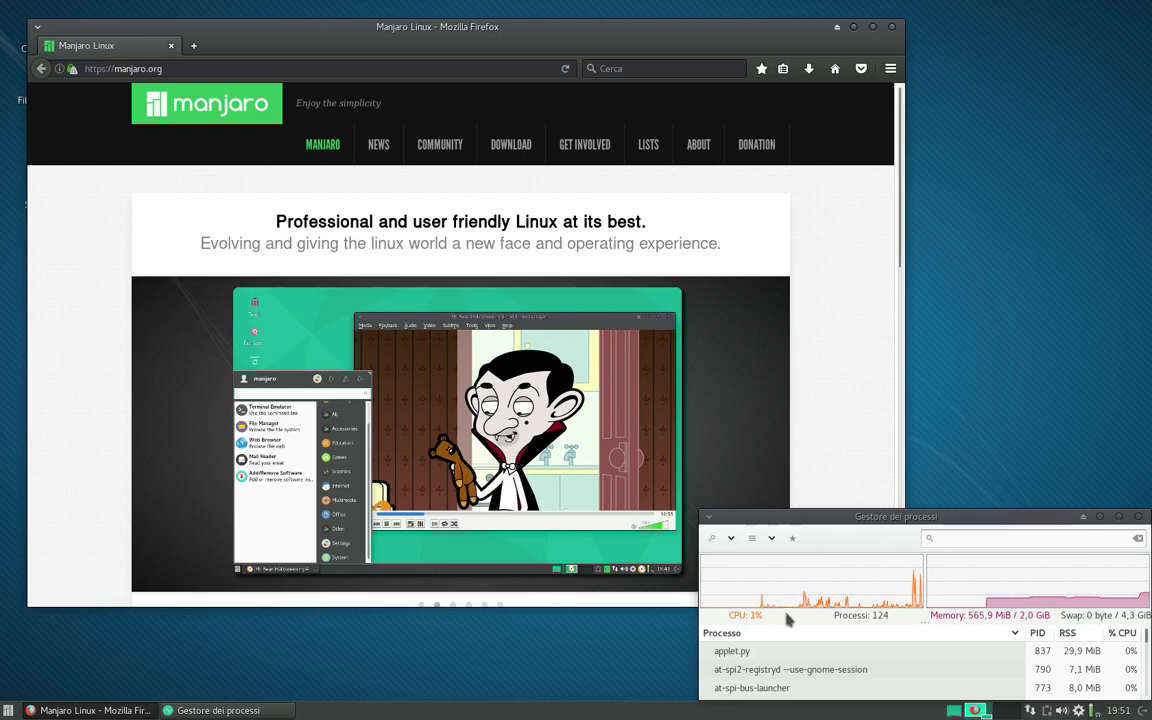
- Load the altervista.org site and manjaro.org in two new browser tabs from the suggested sites, and look down the Manjaro page
click(193, 45)
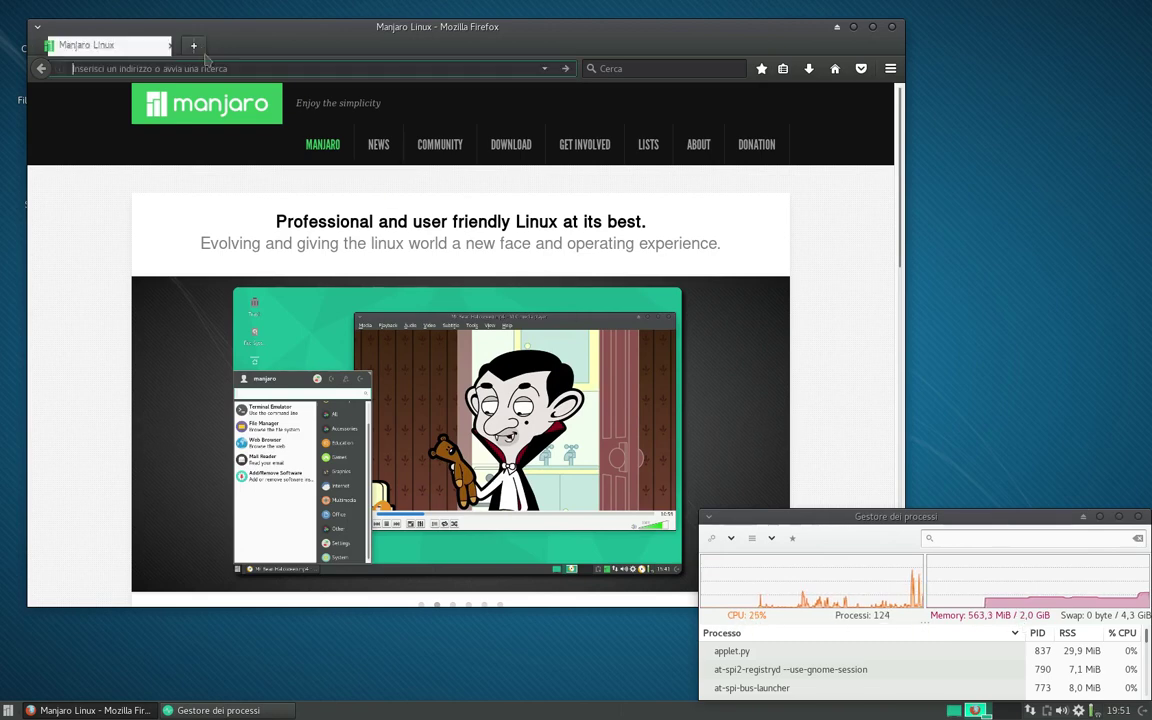
click(180, 224)
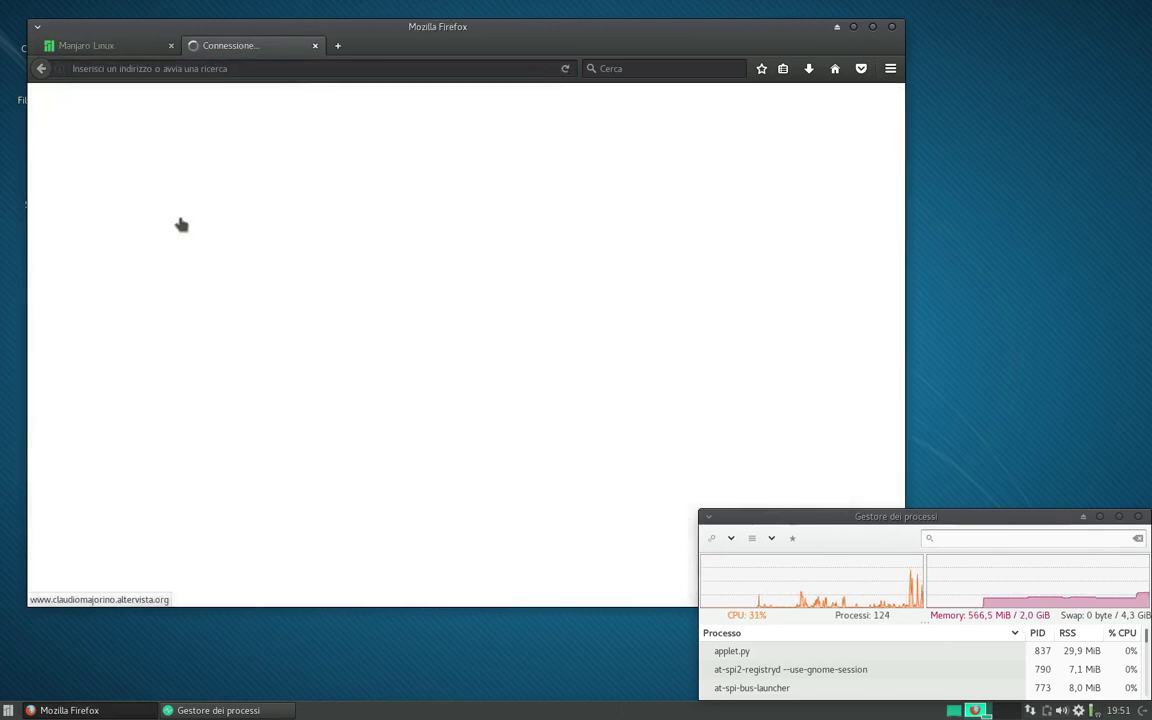
click(334, 46)
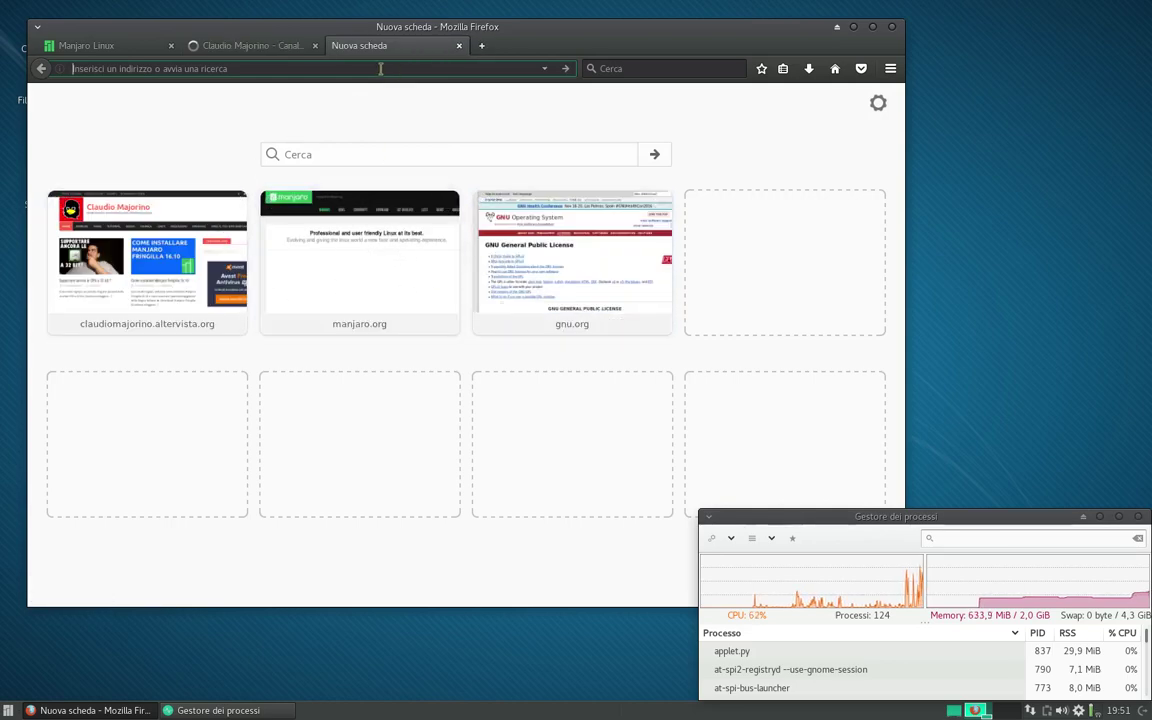
click(342, 226)
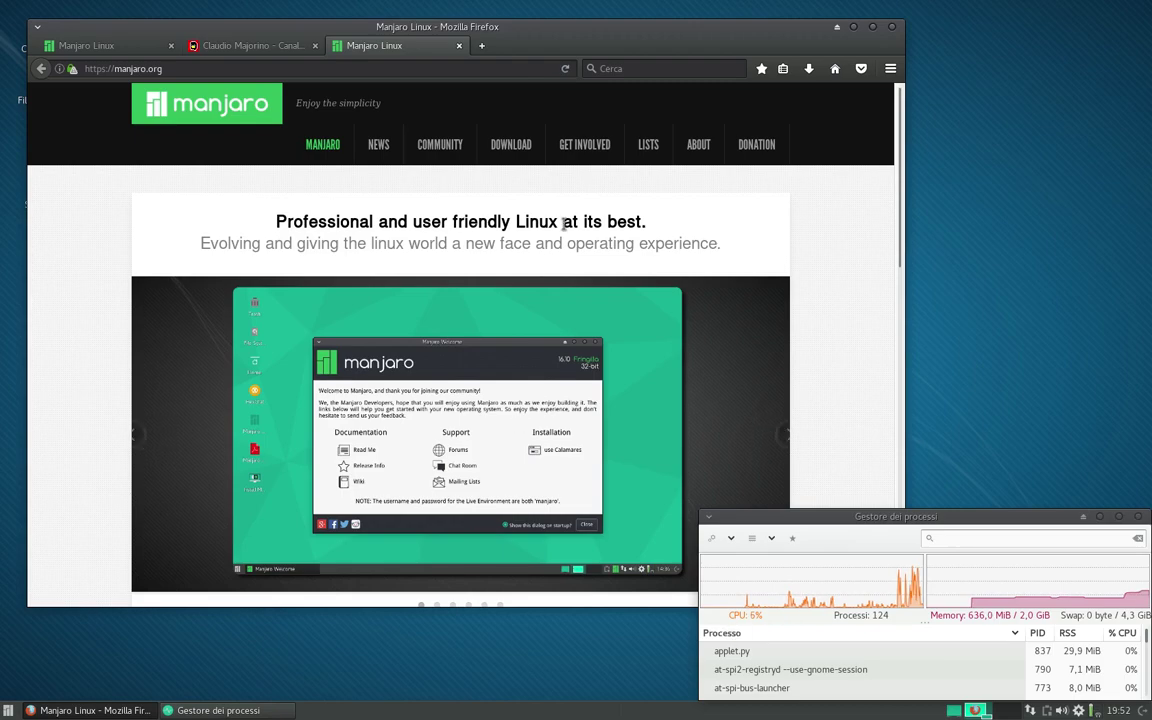
scroll(501, 360, down, 10)
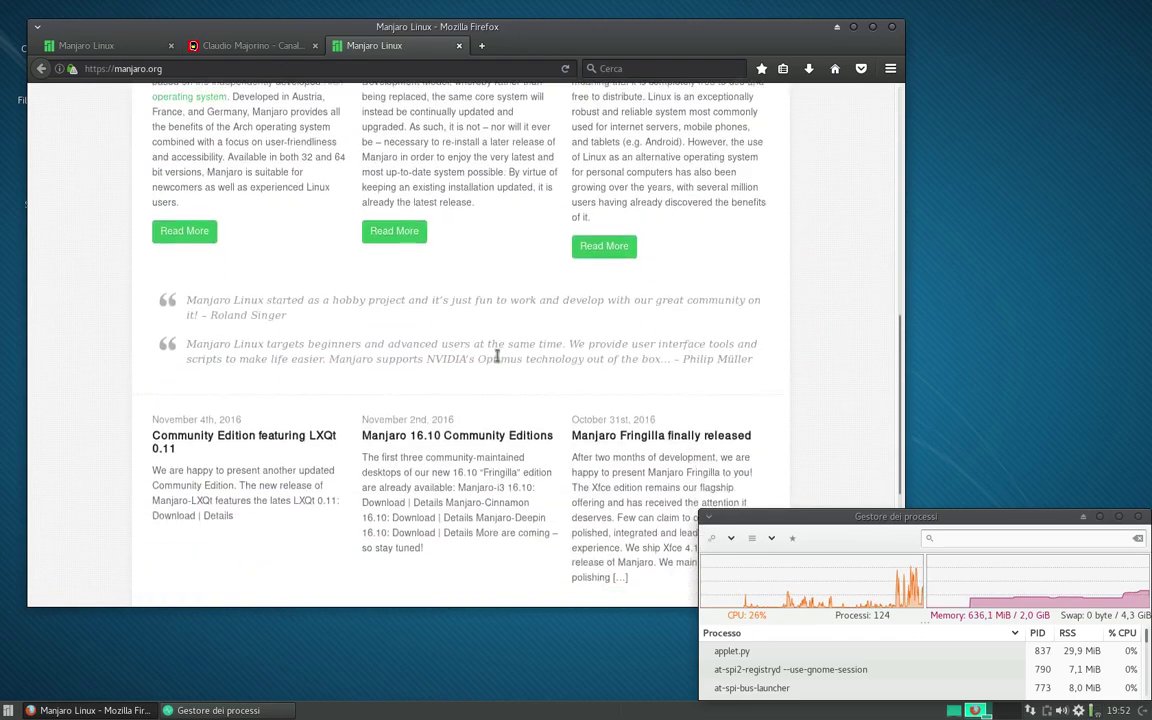
- Minimize and restore the Firefox window, then close it along with all its tabs
click(854, 29)
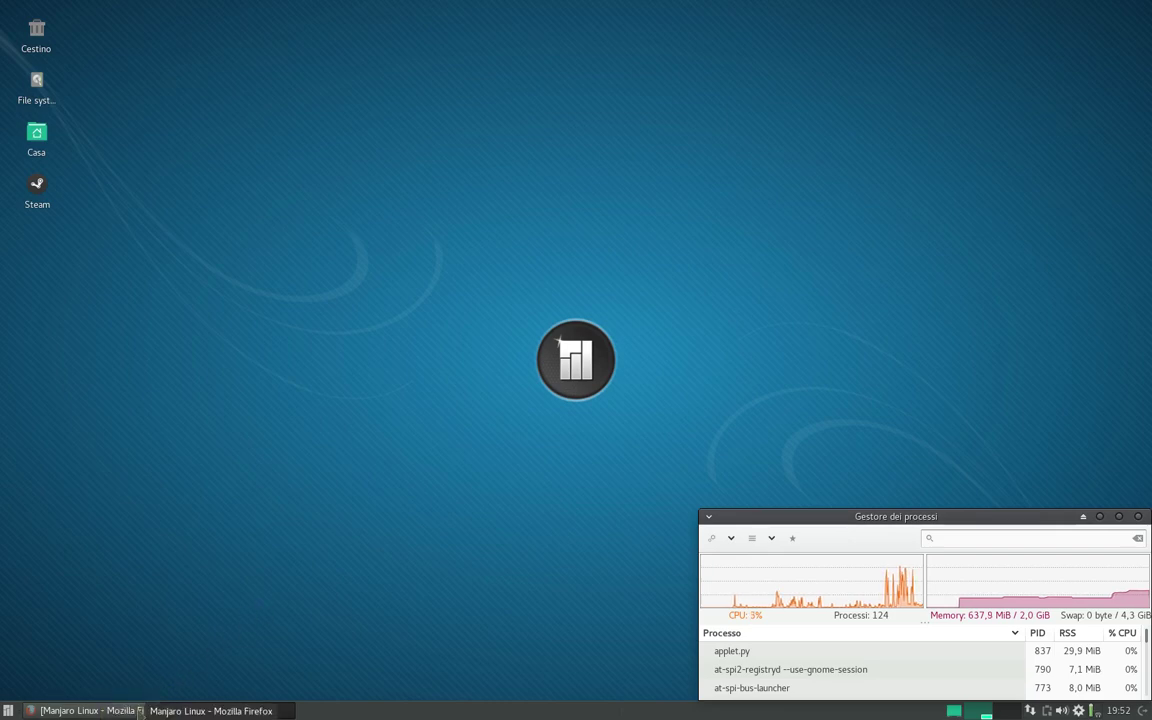
click(196, 711)
click(199, 712)
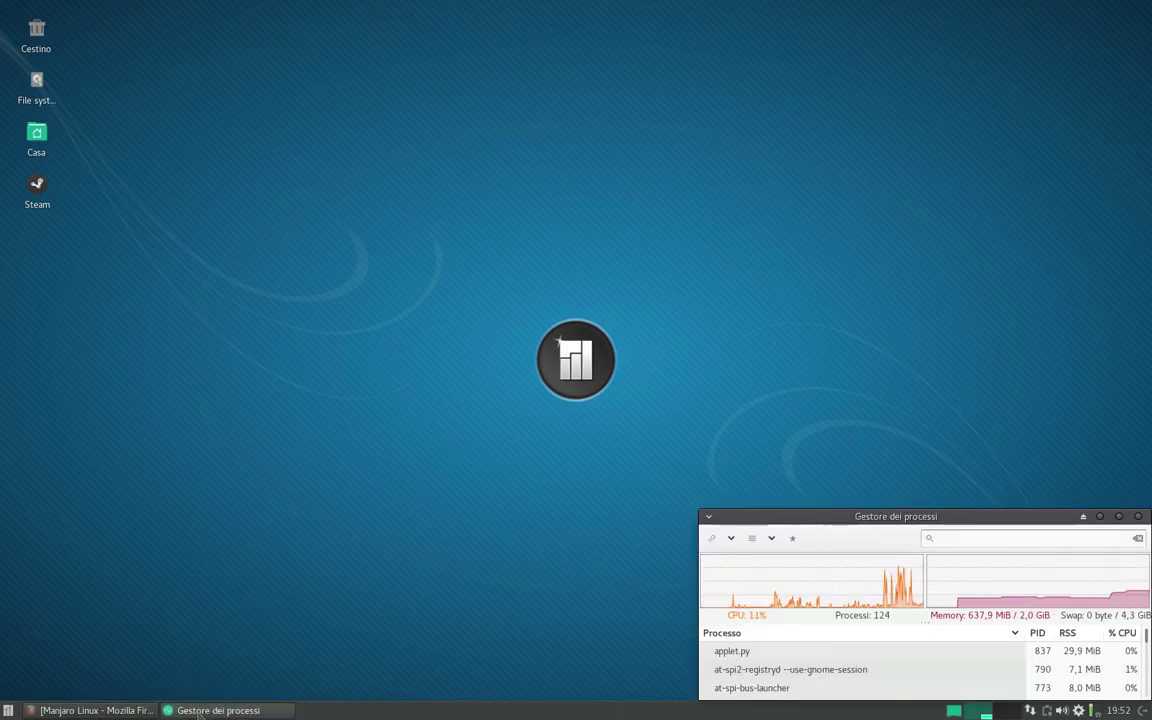
click(95, 710)
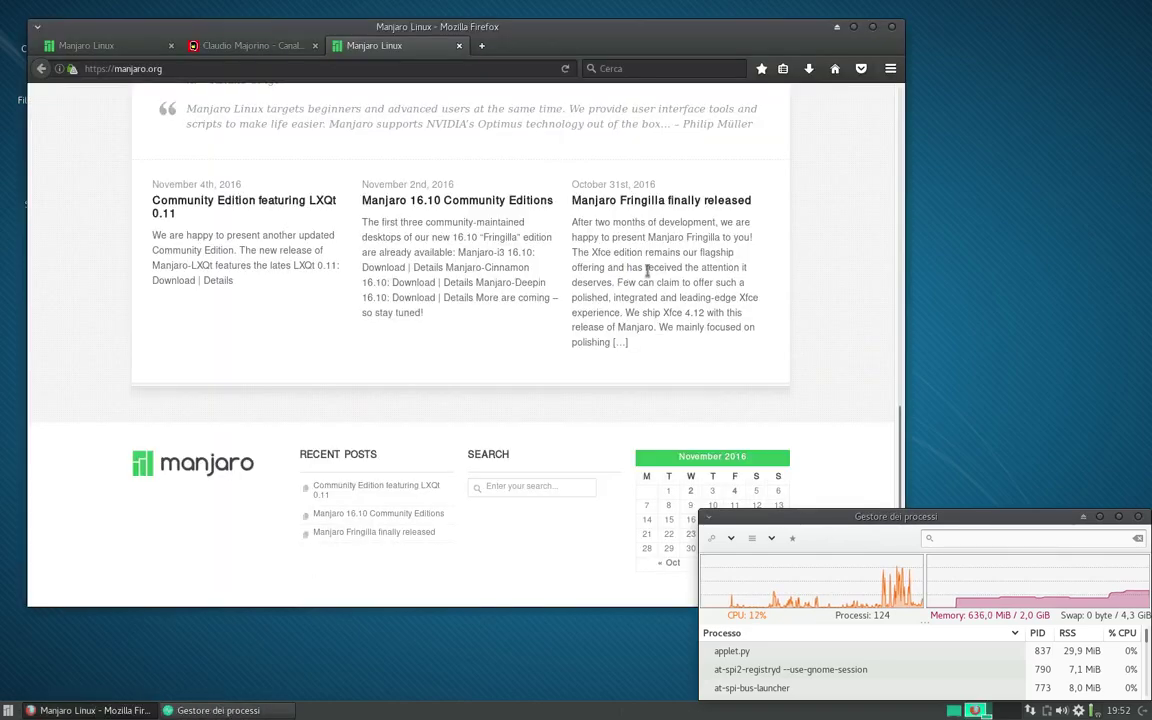
click(892, 28)
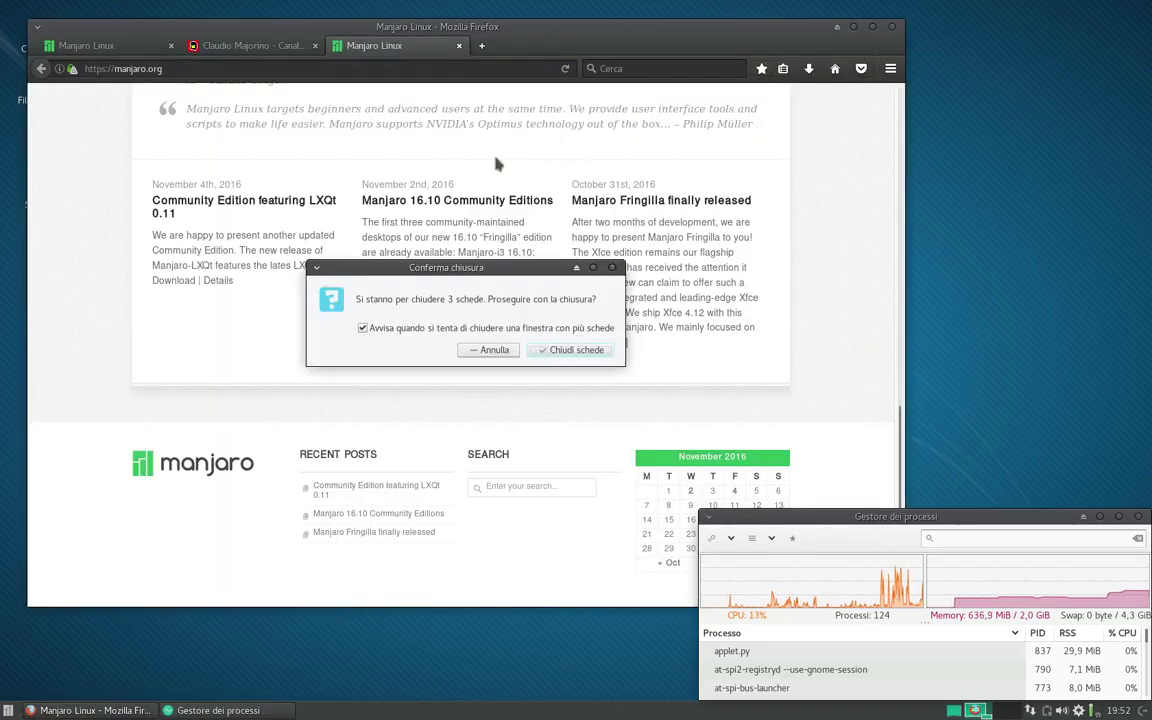
click(556, 352)
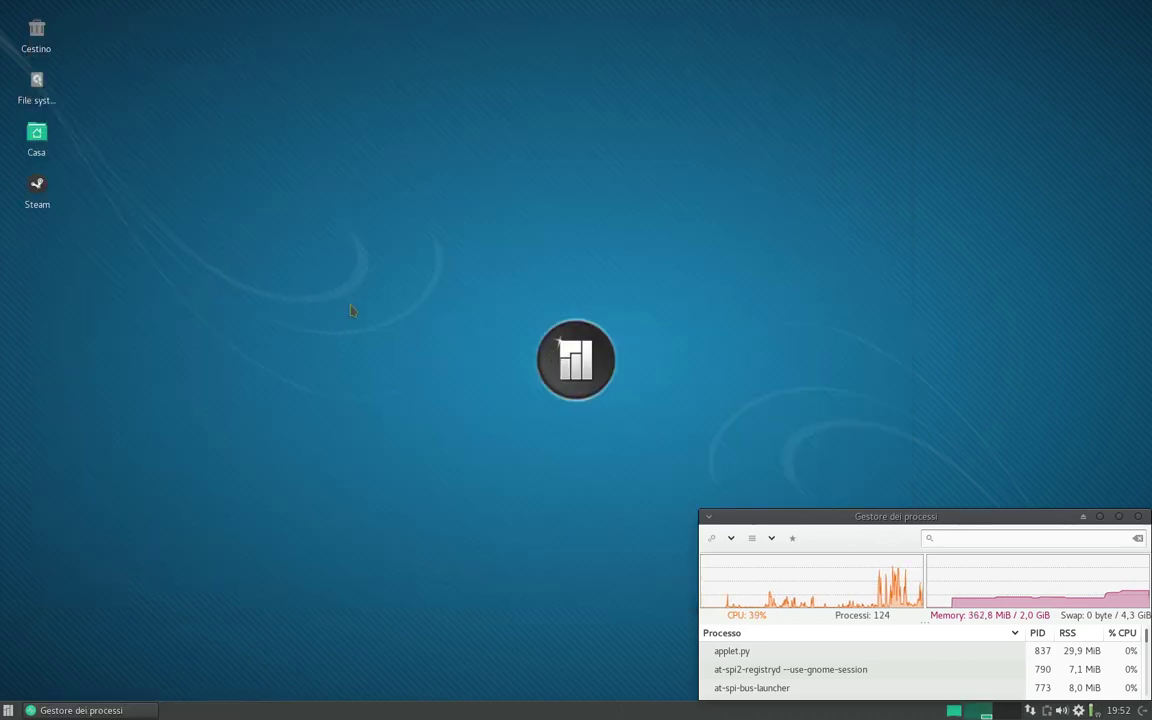
- Open the home folder in the file manager and view Thunar's version information, then dismiss it
double_click(36, 135)
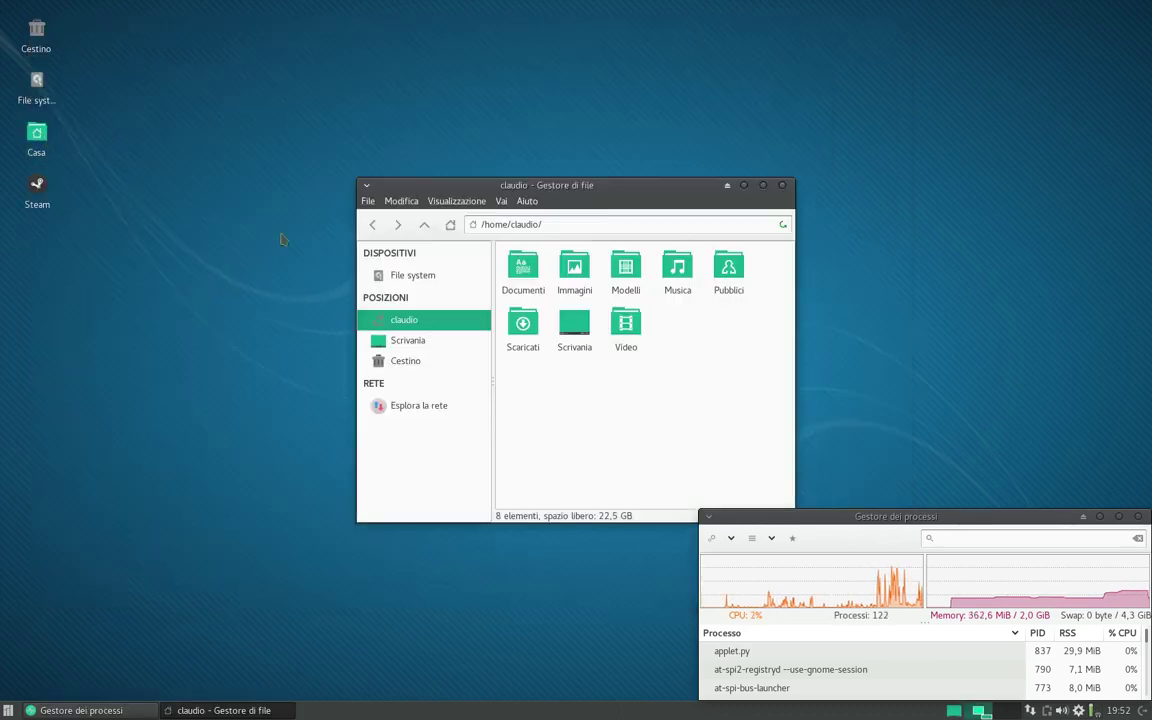
click(527, 201)
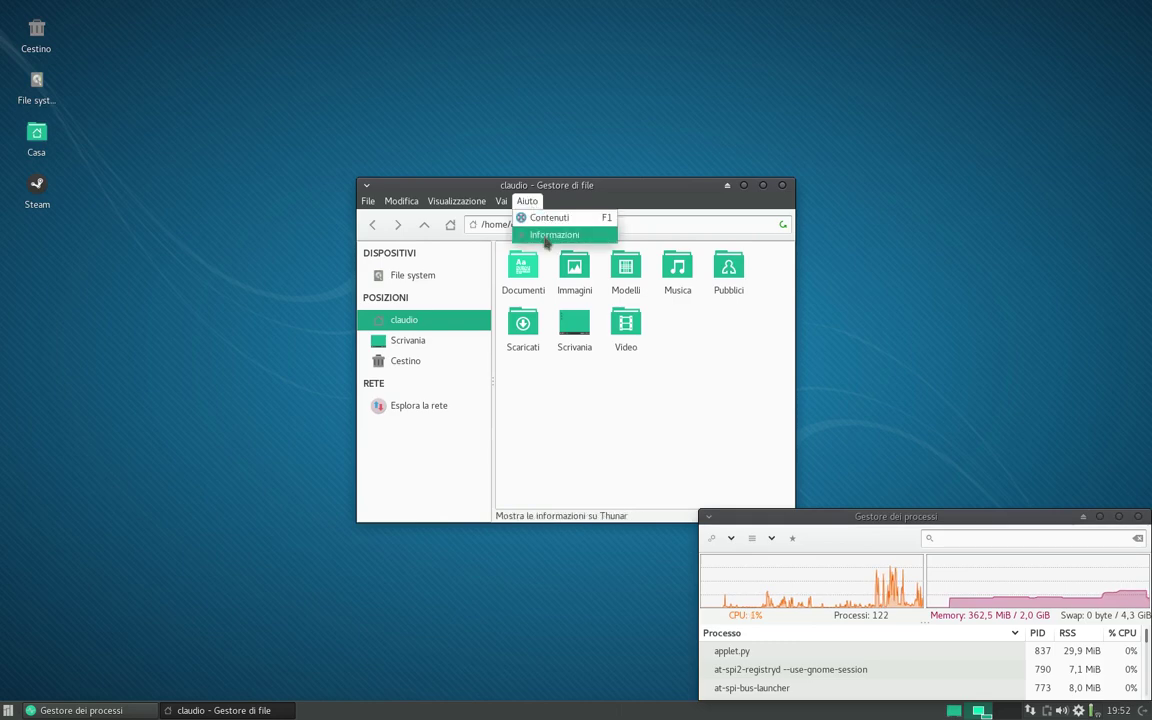
click(545, 234)
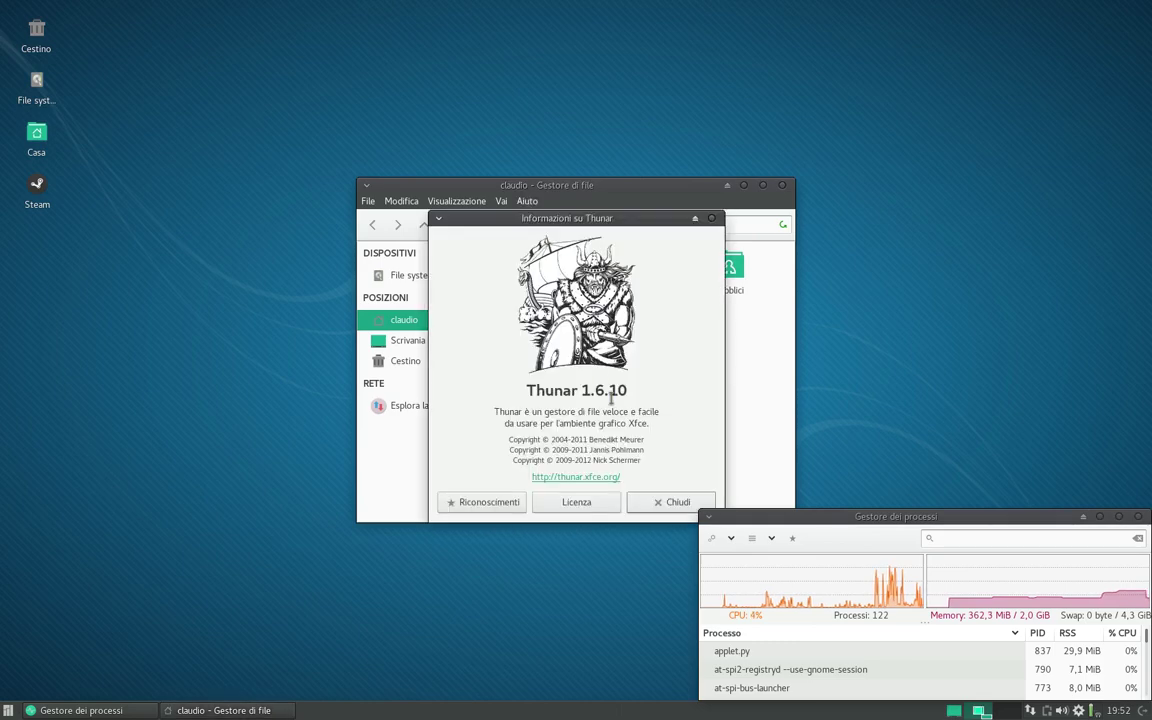
click(670, 503)
- Look inside the Video folder, return to the home folder and close the file manager
double_click(619, 326)
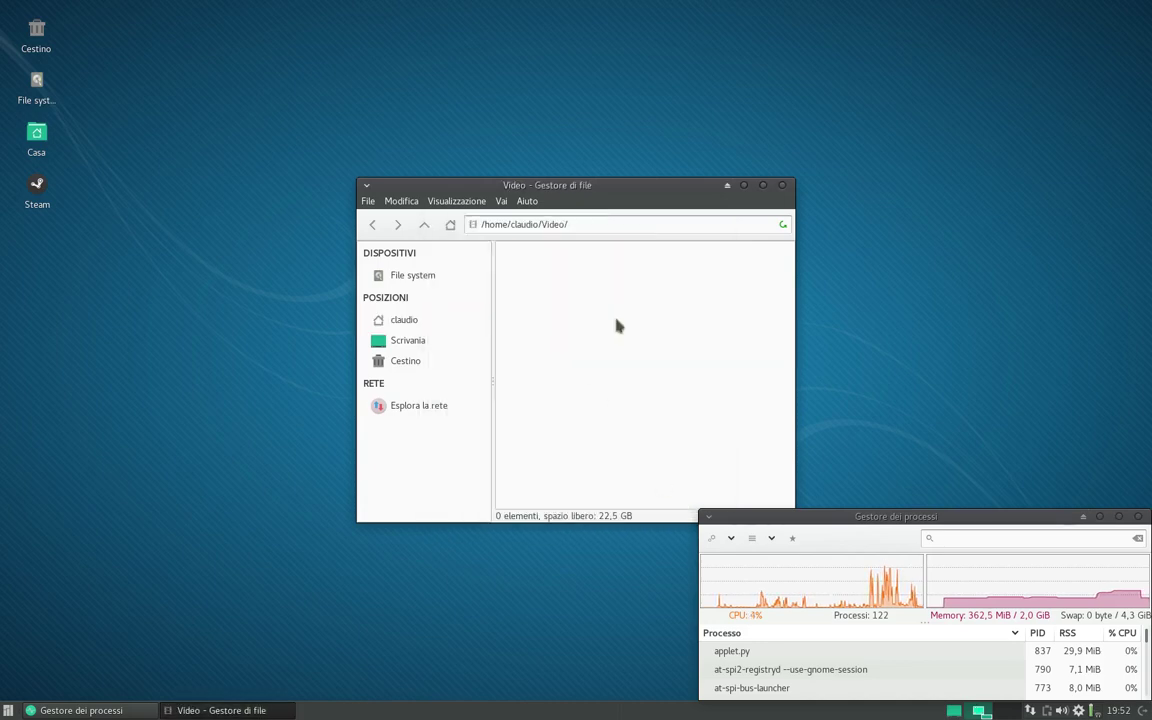
click(373, 224)
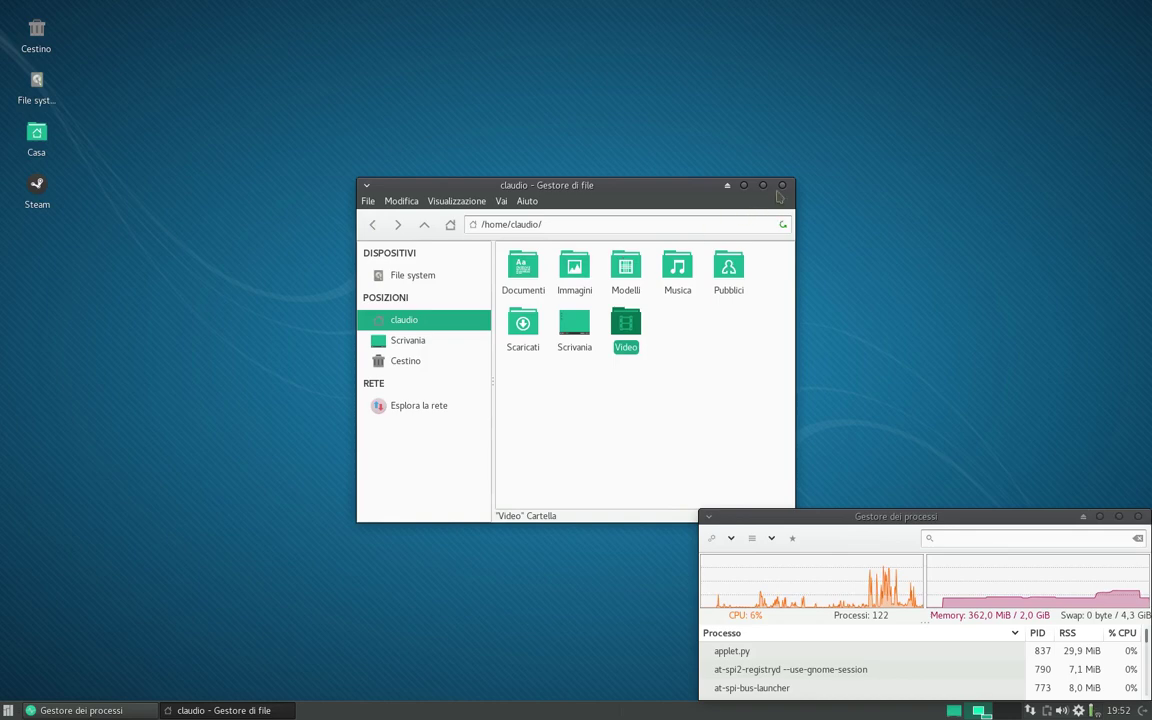
key(ctrl+q)
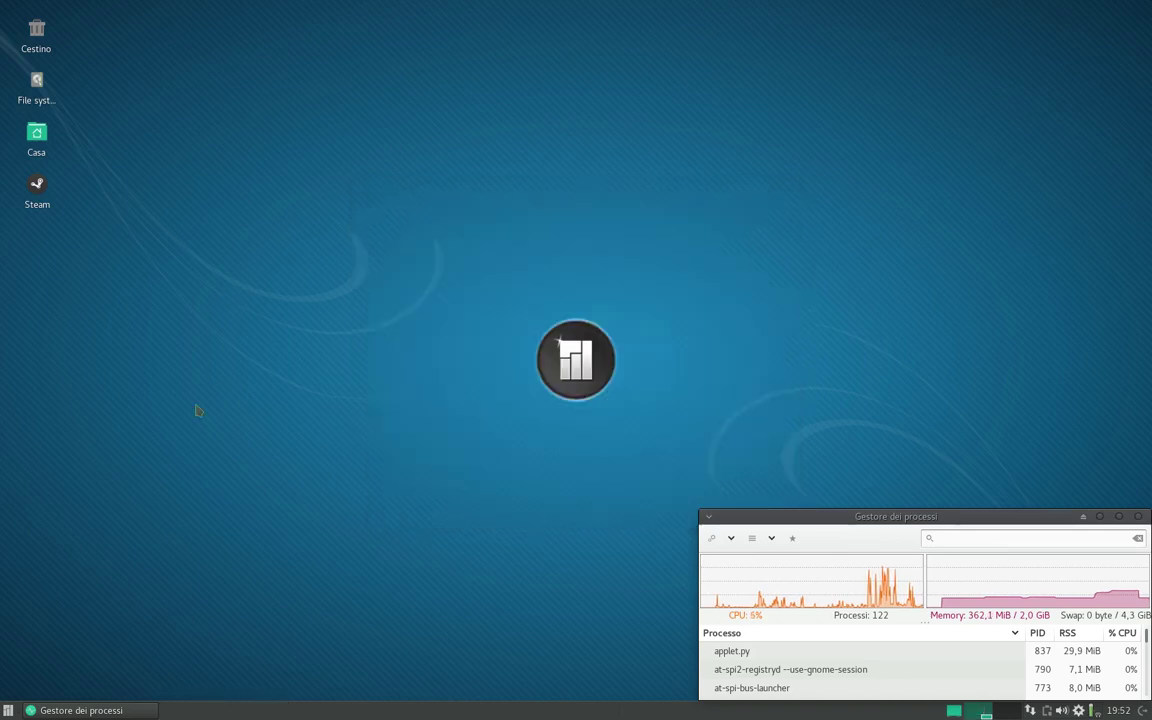
- Look through the applications in the System and Education categories
click(8, 710)
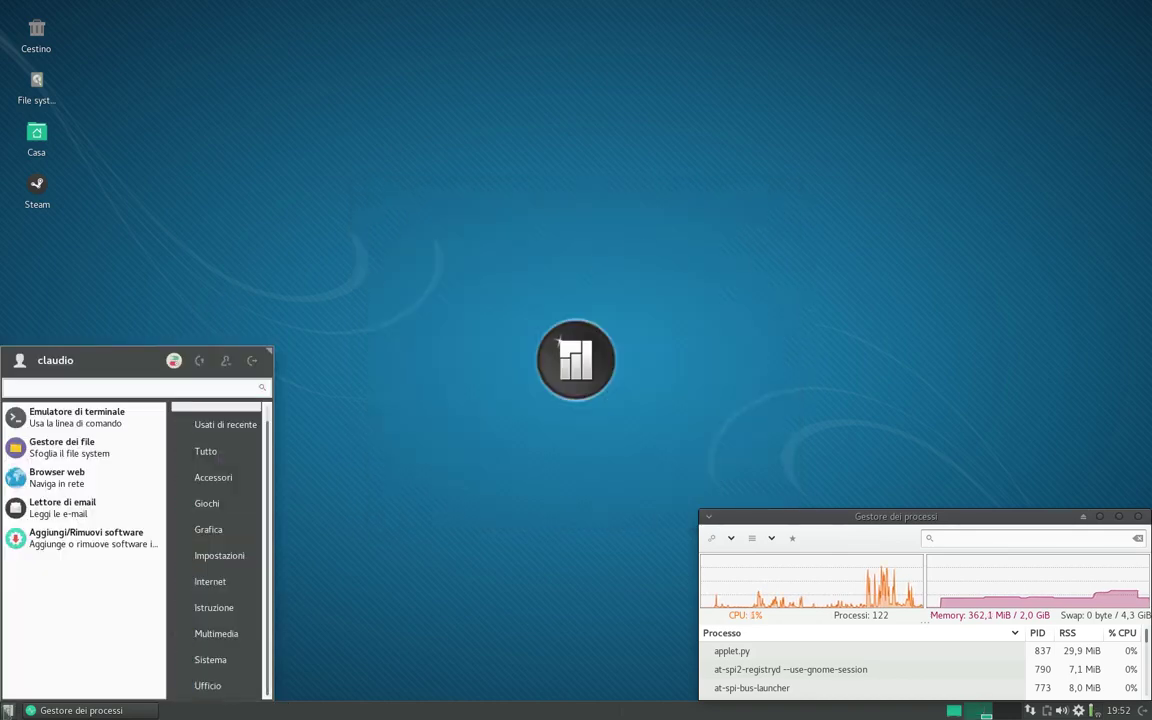
click(222, 665)
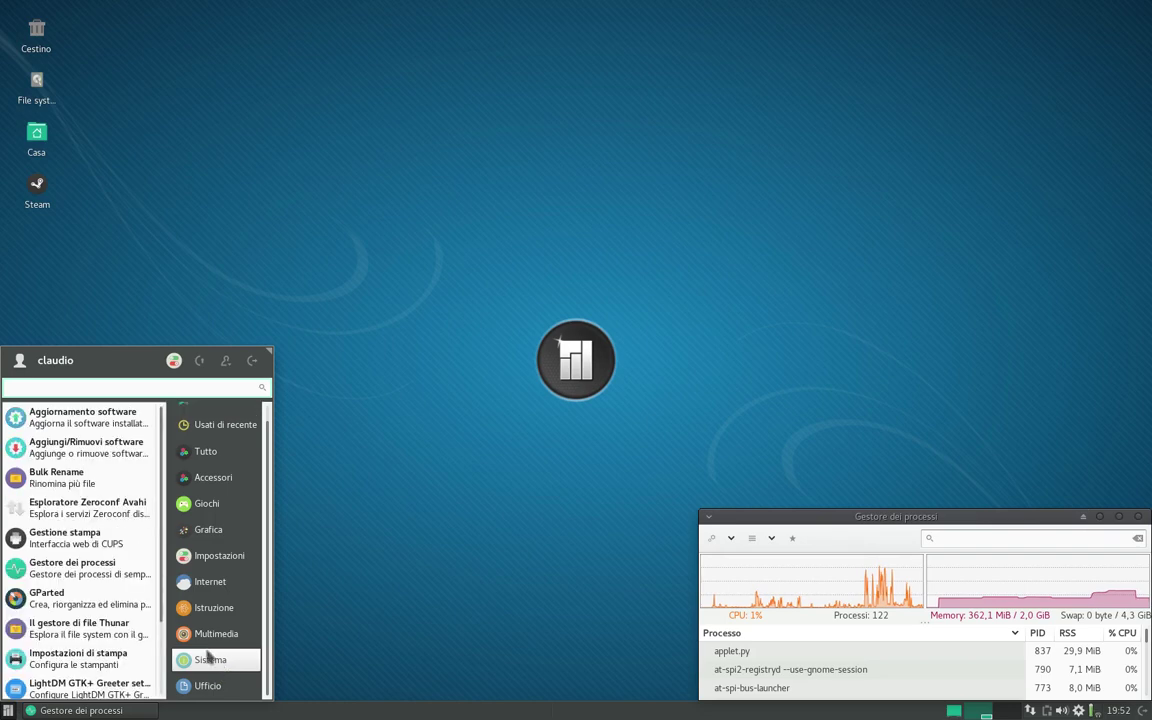
scroll(80, 620, down, 3)
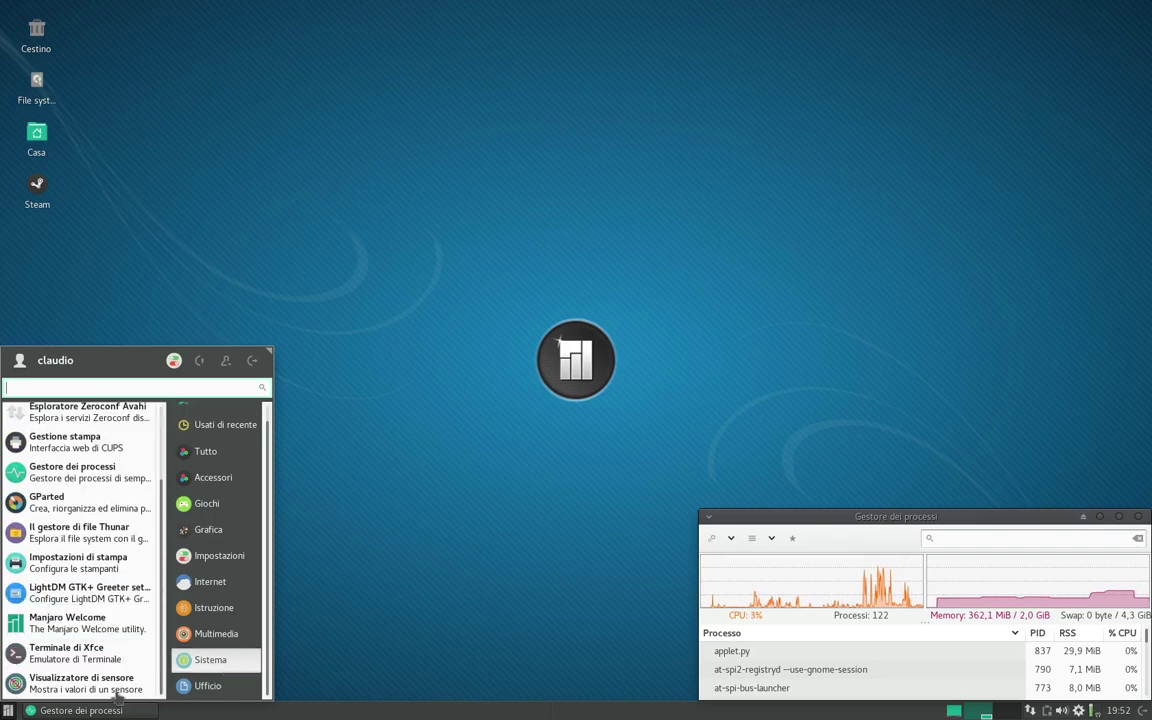
scroll(100, 640, up, 3)
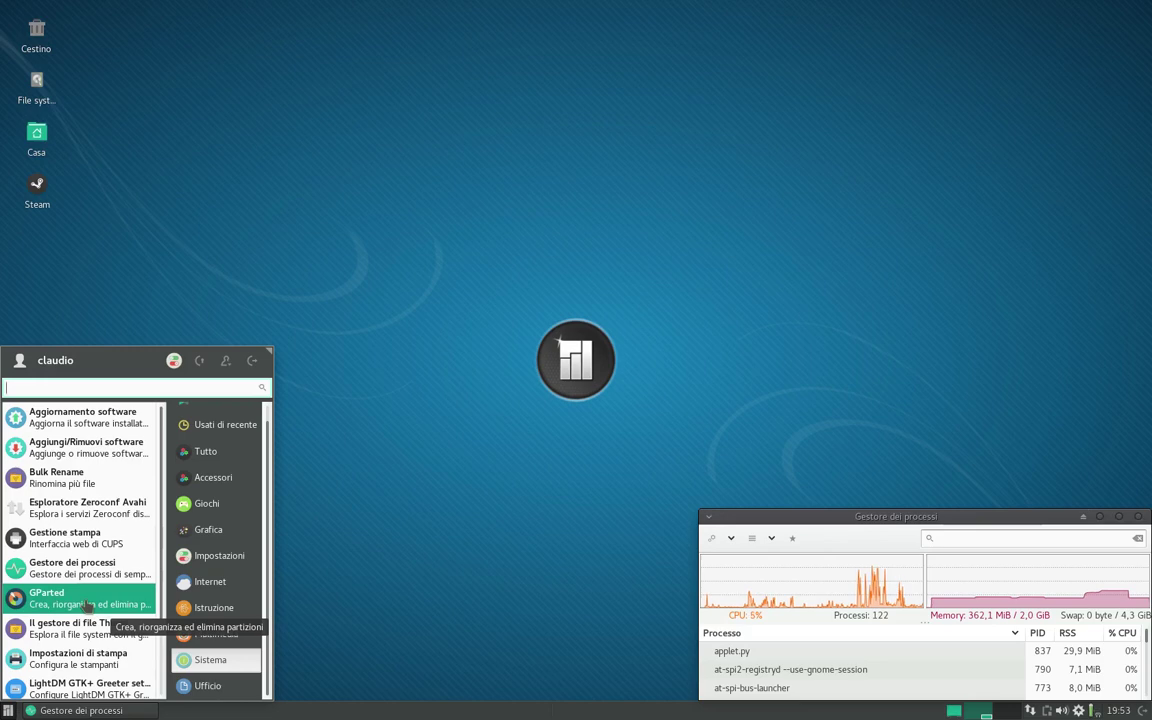
click(210, 612)
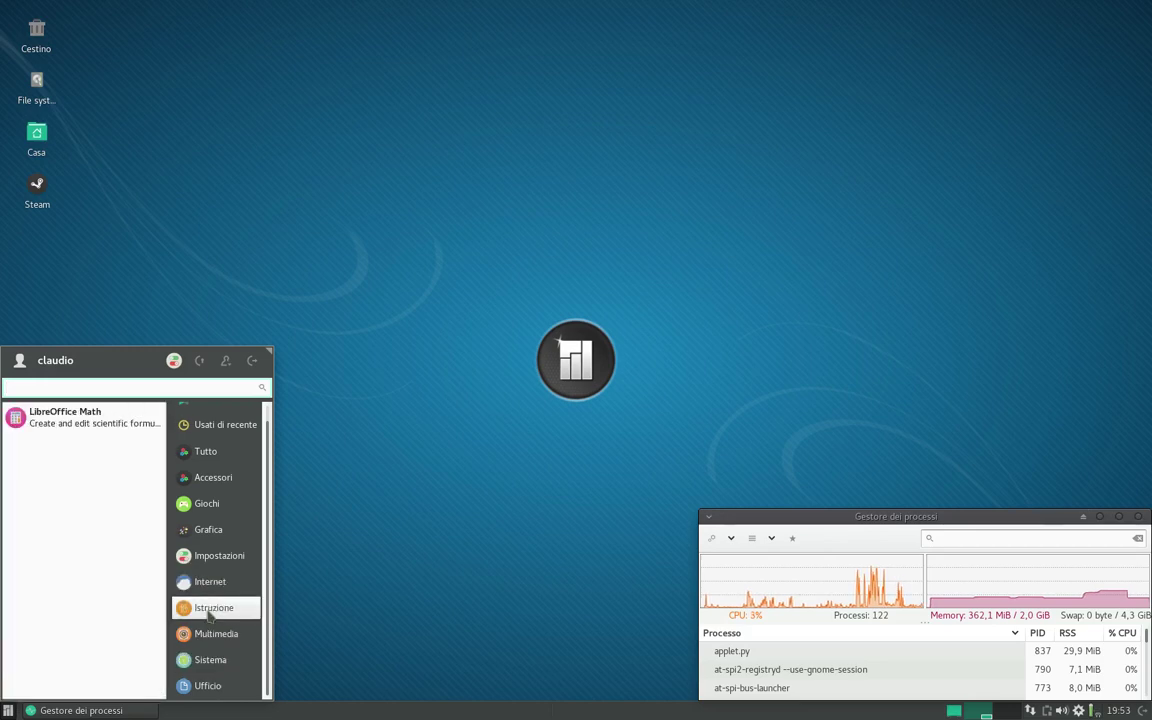
- Launch Manjaro Settings Manager from the Settings applications and authenticate with the account password
click(211, 555)
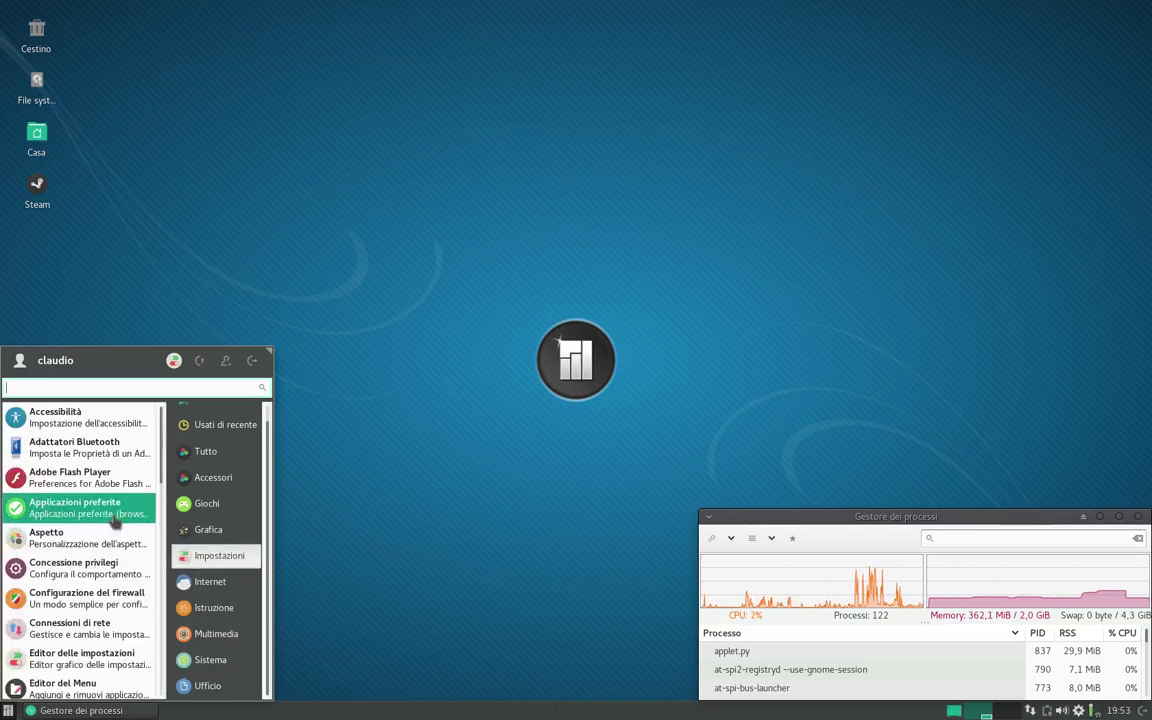
scroll(115, 515, down, 6)
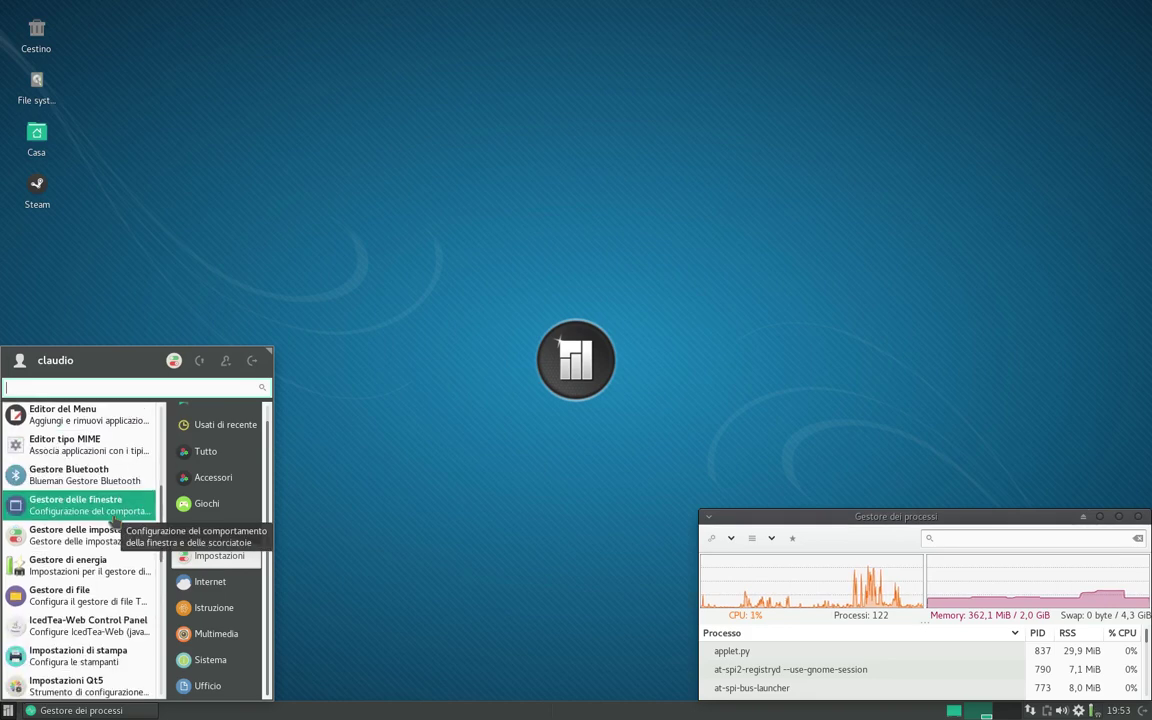
scroll(113, 515, down, 5)
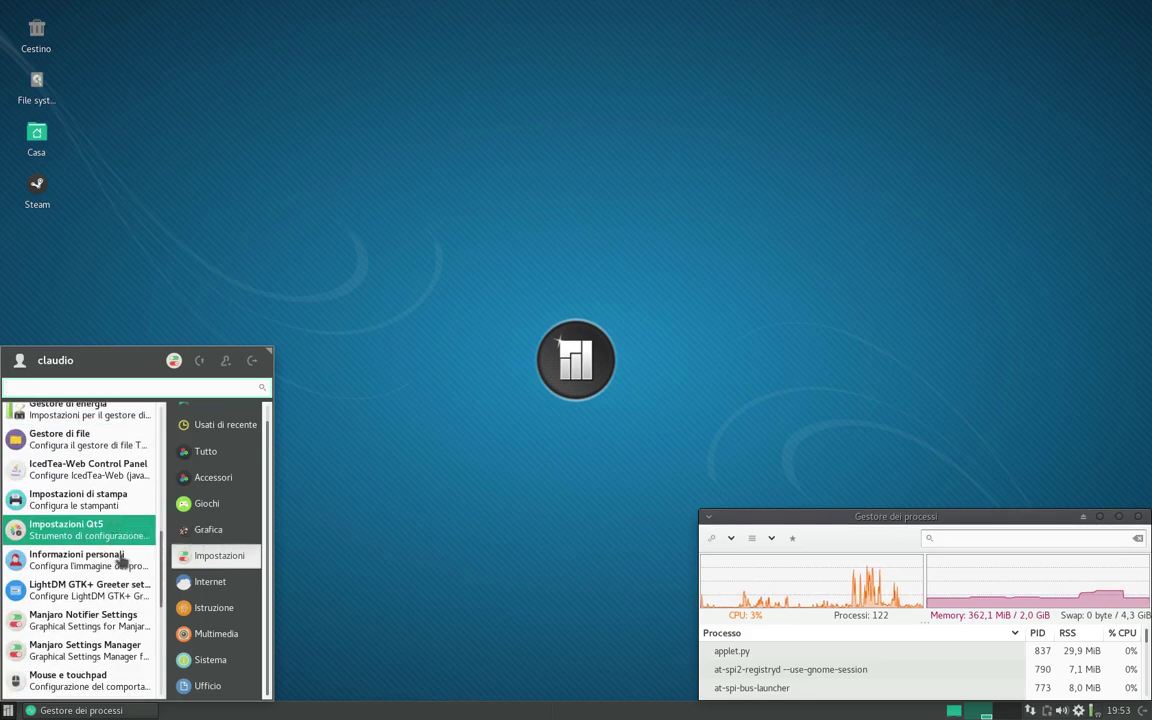
click(92, 658)
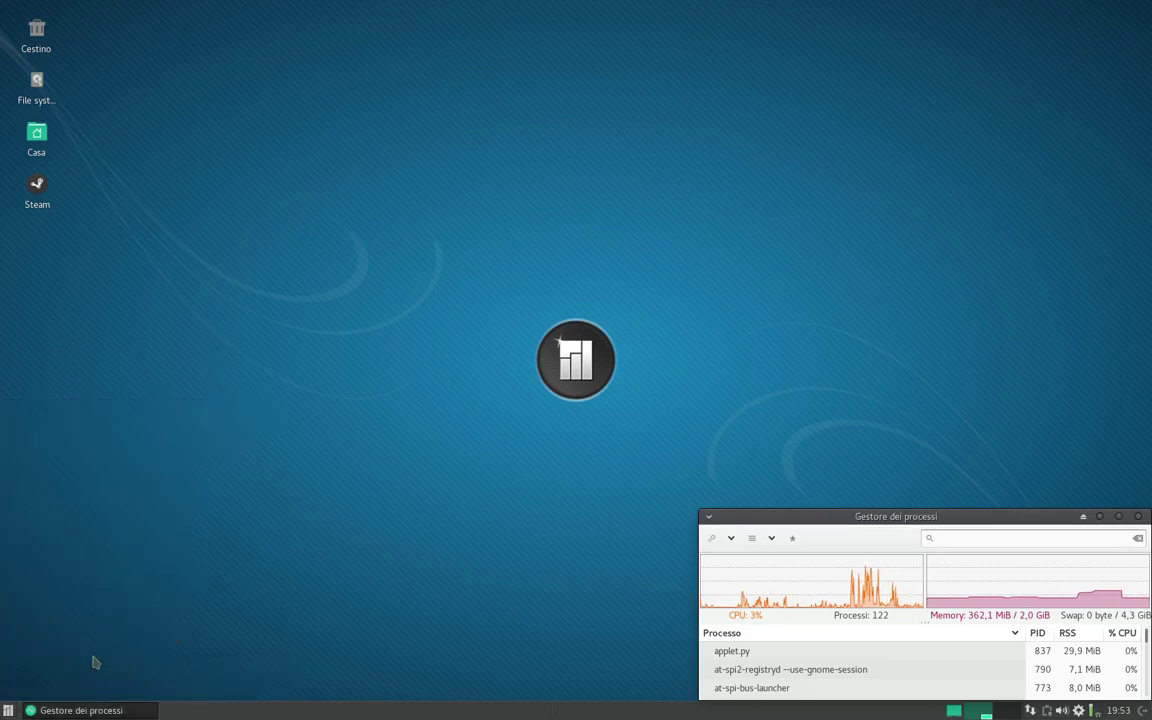
text(*)
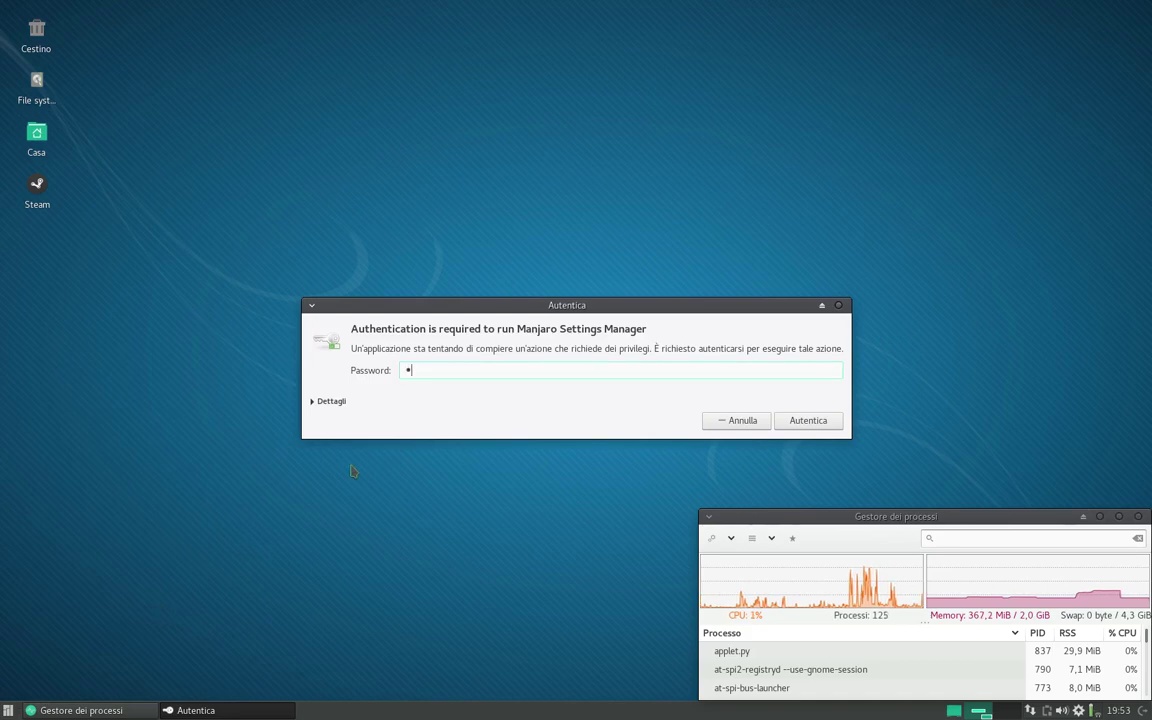
text(****)
key(Return)
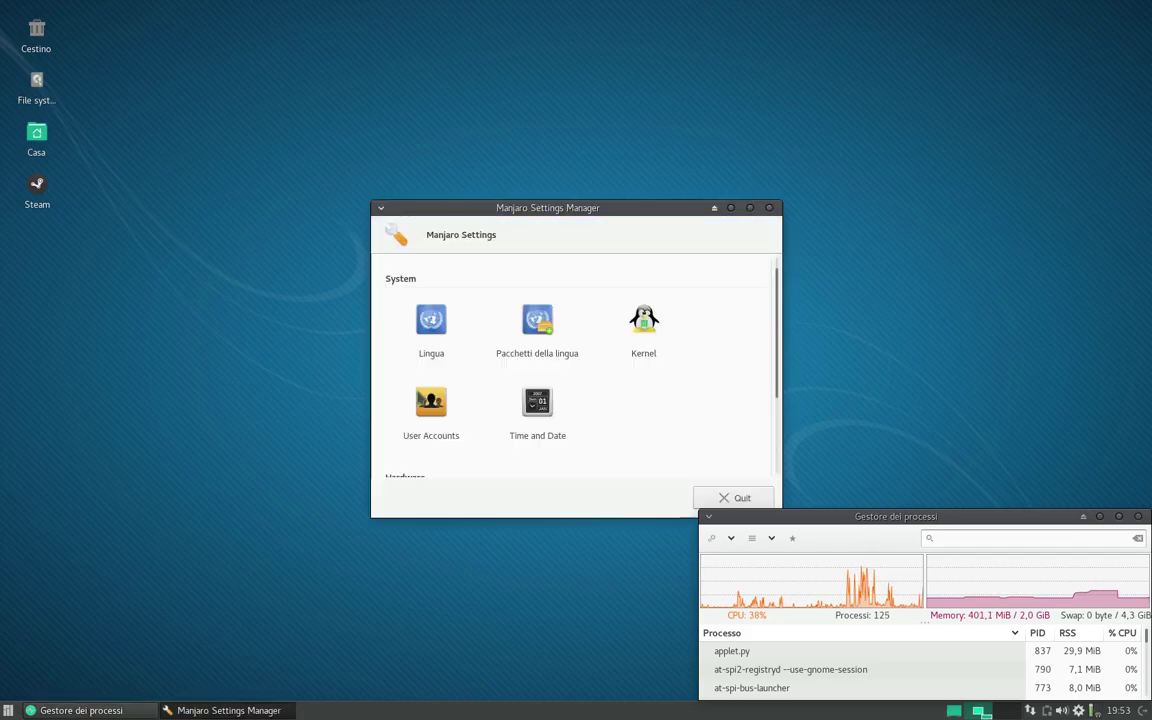
- Move the settings manager clear of the process manager, examine the available and installed Linux kernels, then quit it
drag(637, 212, 526, 188)
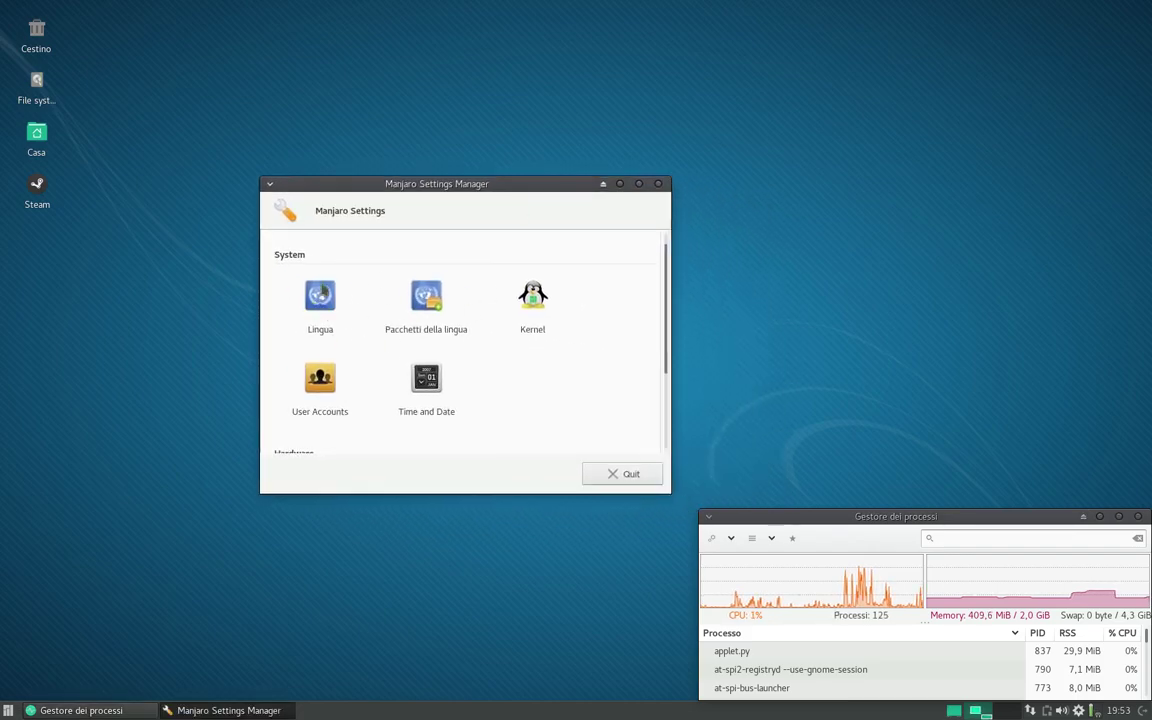
click(533, 305)
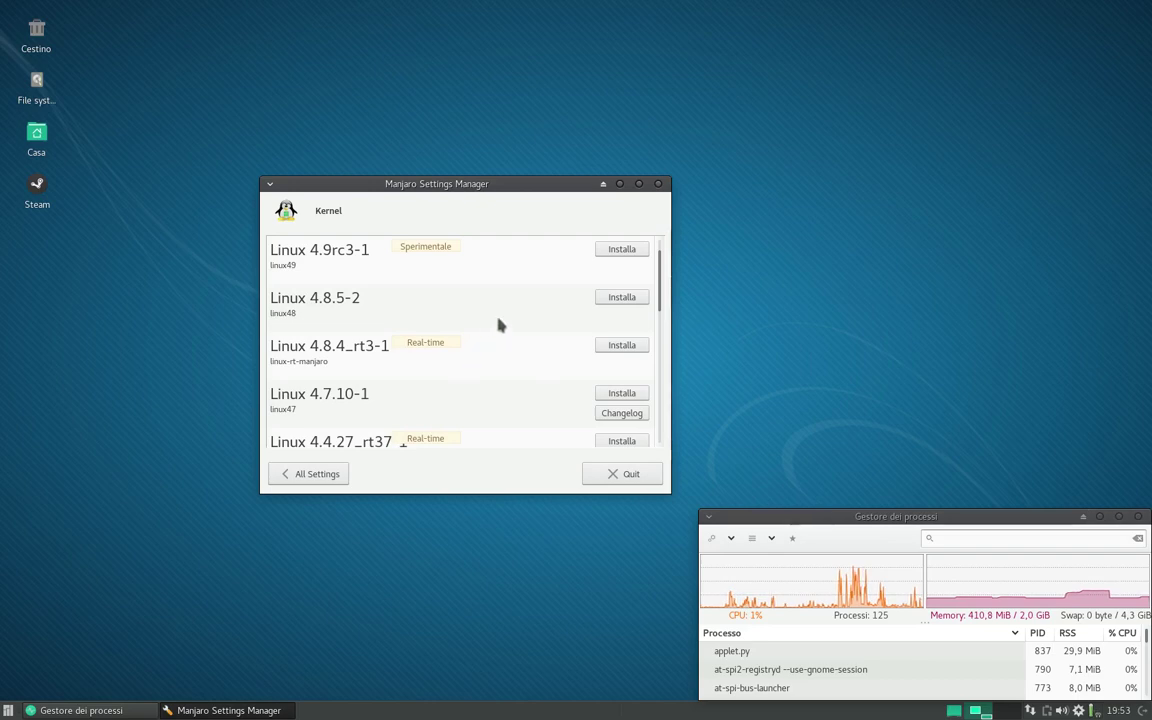
scroll(545, 360, down, 3)
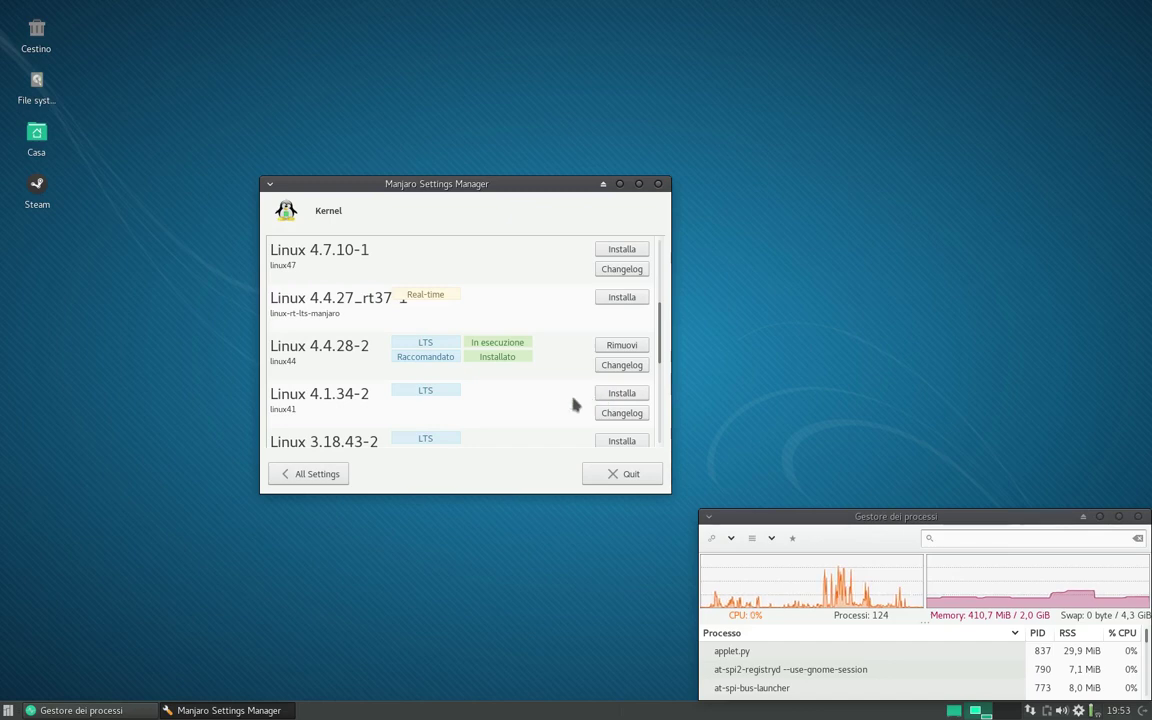
click(623, 475)
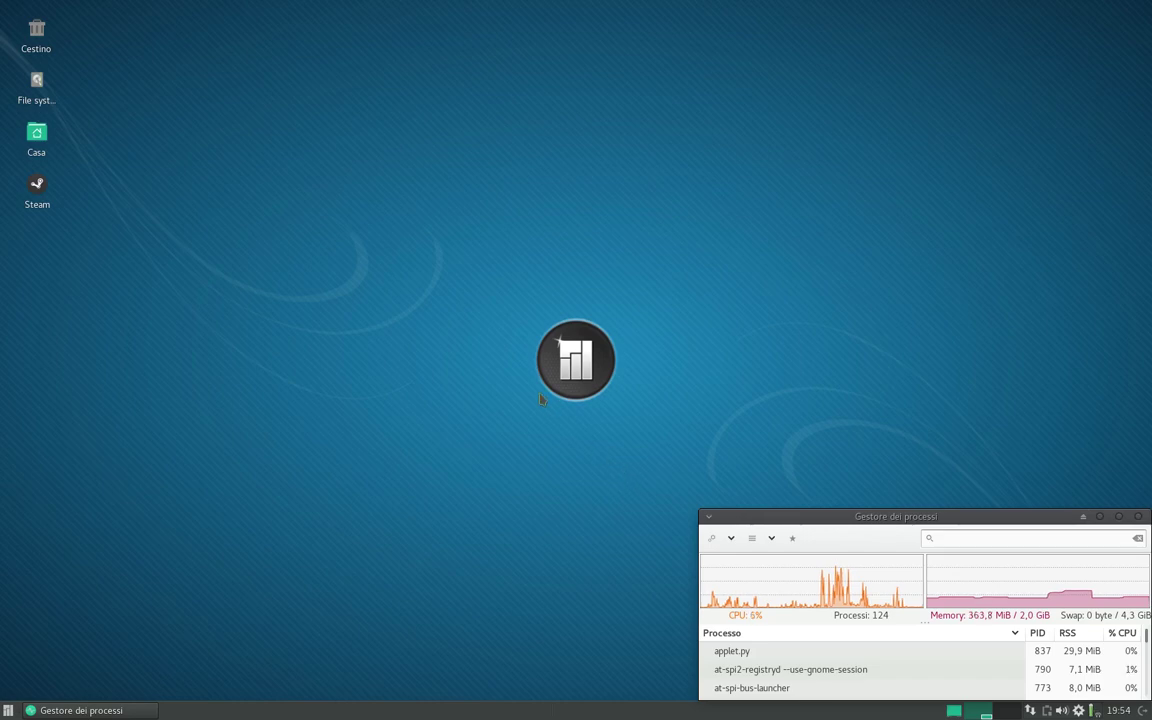